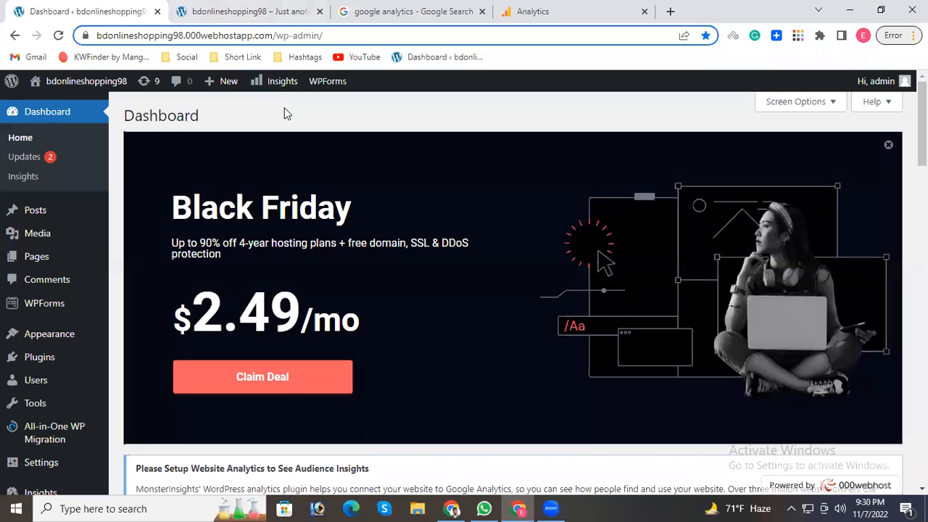
Examine the WordPress dashboard and the bdonlineshopping98 site's public blog page.
left_click(207, 11)
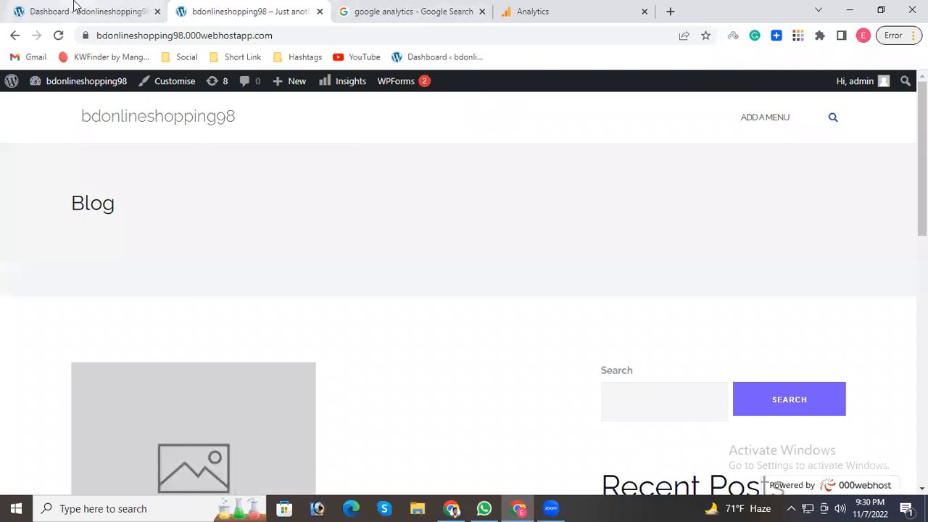
left_click(76, 9)
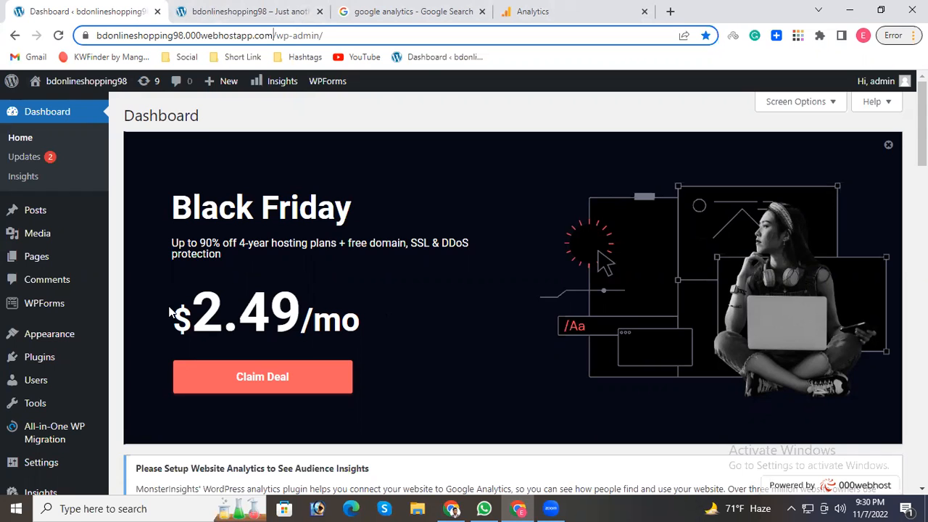
left_click(239, 11)
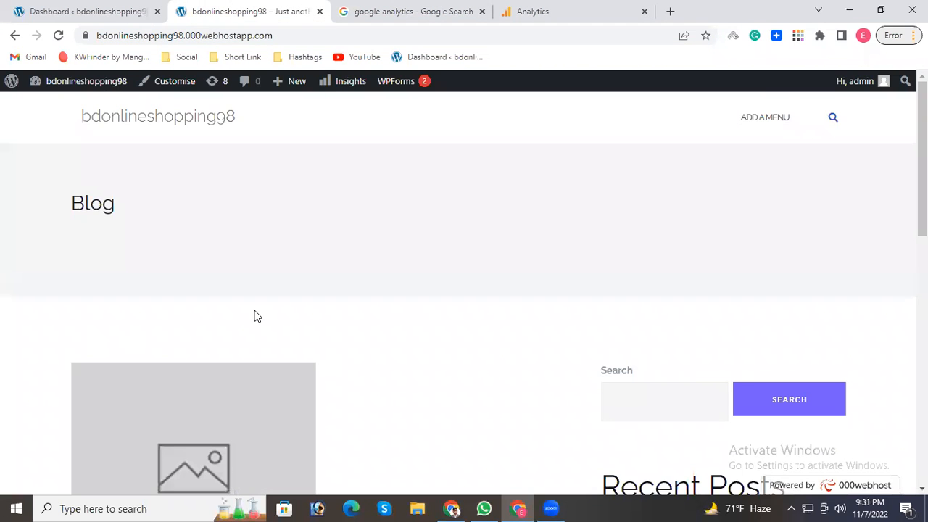
scroll(262, 313, "down", 5)
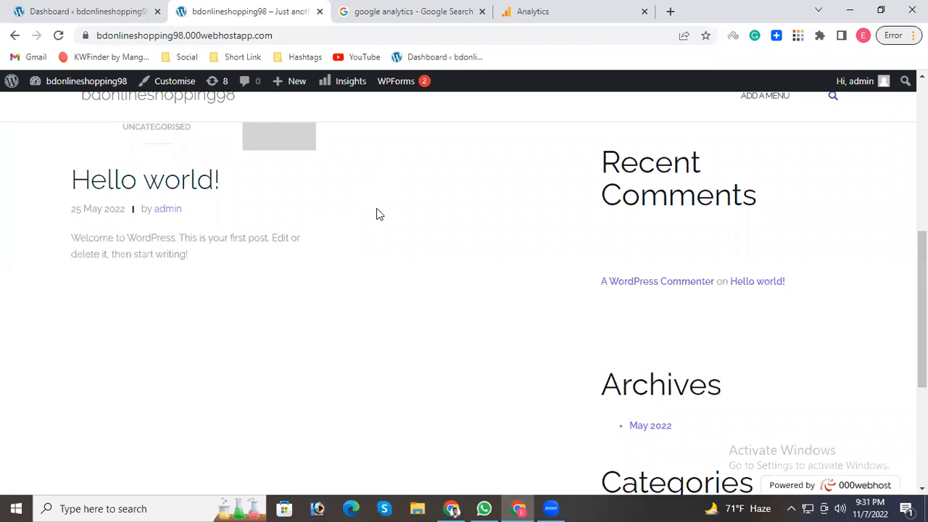
scroll(384, 182, "up", 5)
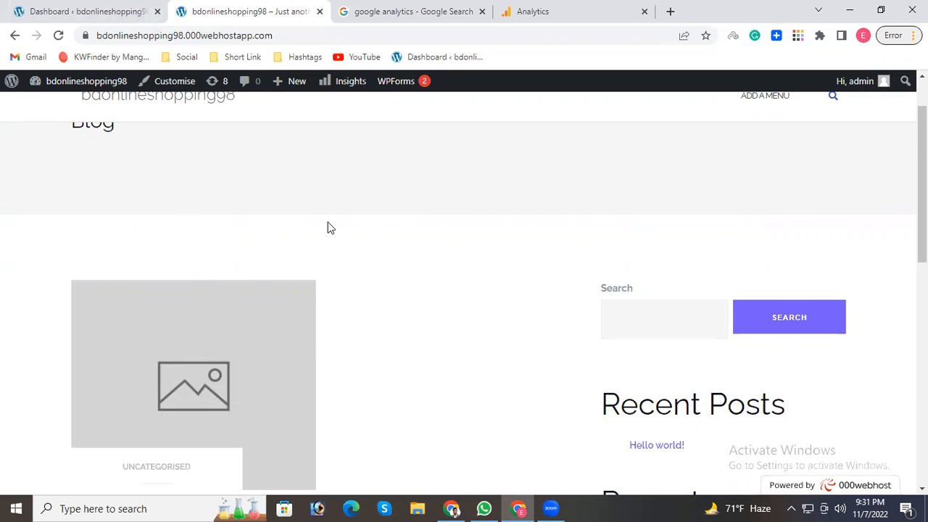
left_click(63, 7)
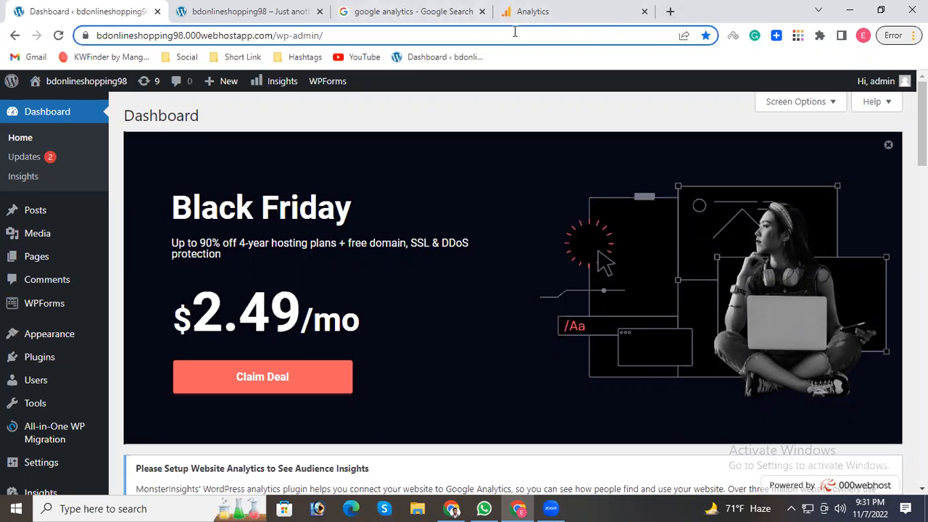
Open Google Analytics from the Google search results and close the duplicate Analytics page.
left_click(406, 15)
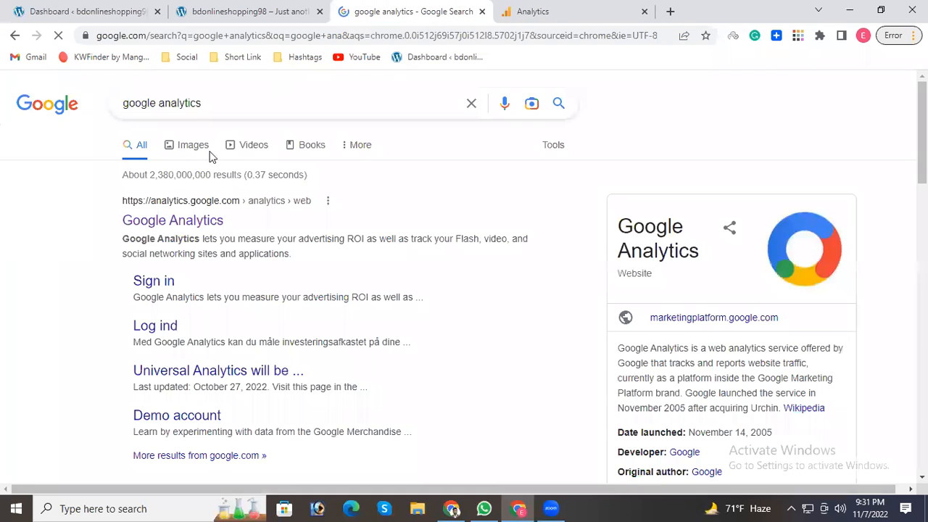
left_click_drag(238, 102, 75, 176)
left_click(62, 201)
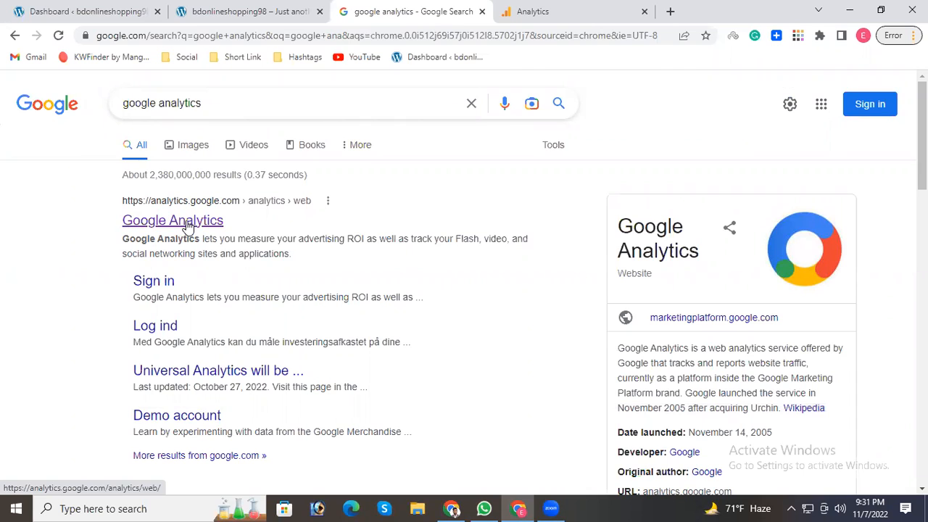
left_click(187, 221)
left_click(559, 11)
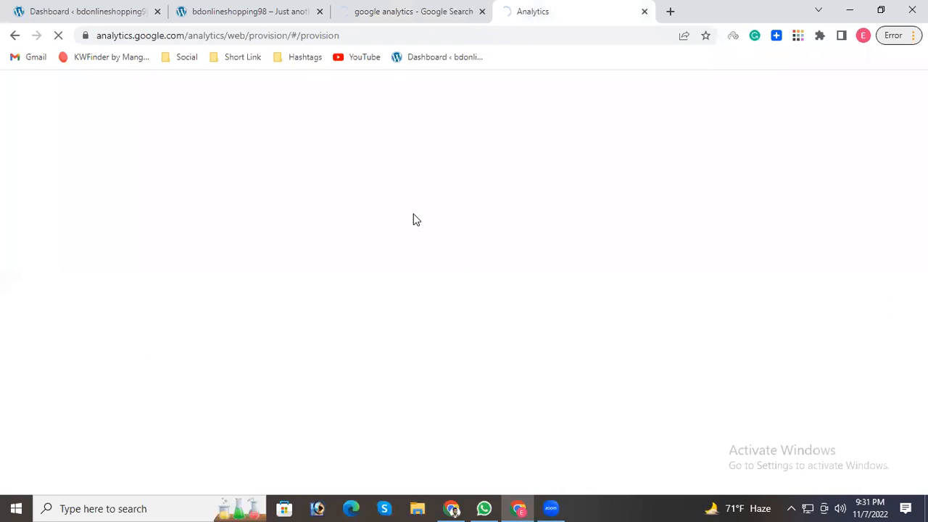
left_click(416, 11)
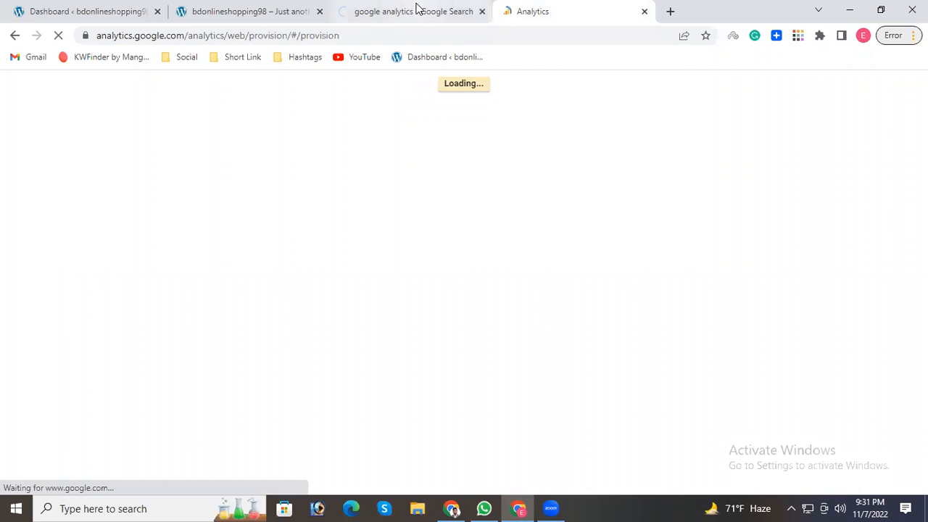
left_click(525, 9)
left_click(645, 12)
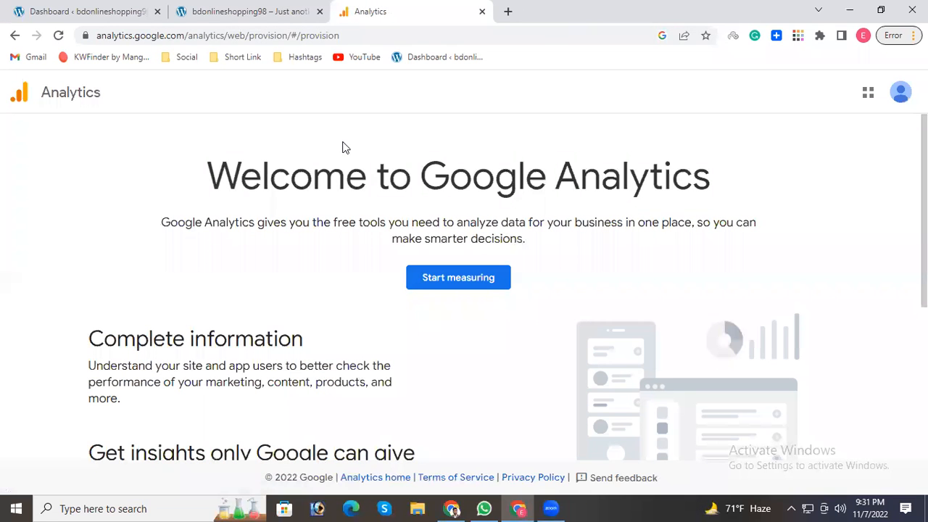
Look over the Google Analytics welcome page and start measuring to begin the account setup.
scroll(357, 264, "down", 4)
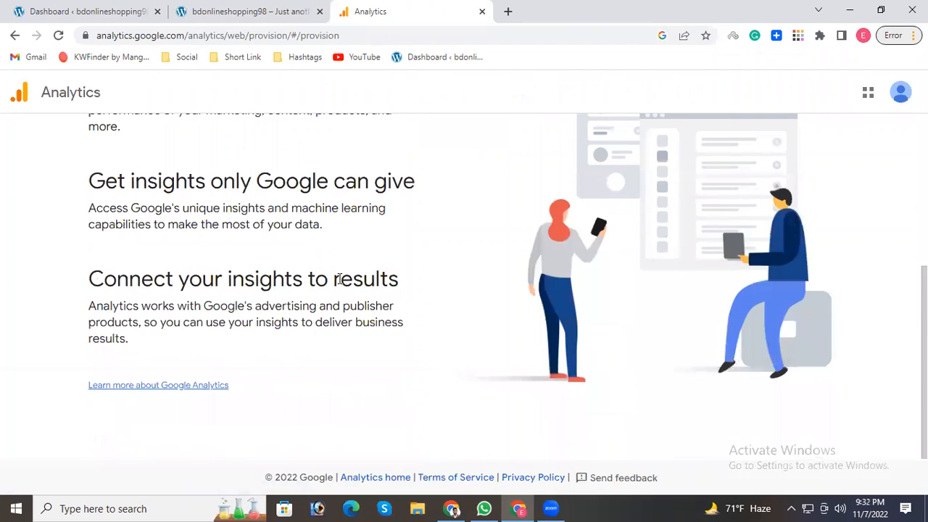
scroll(363, 266, "up", 4)
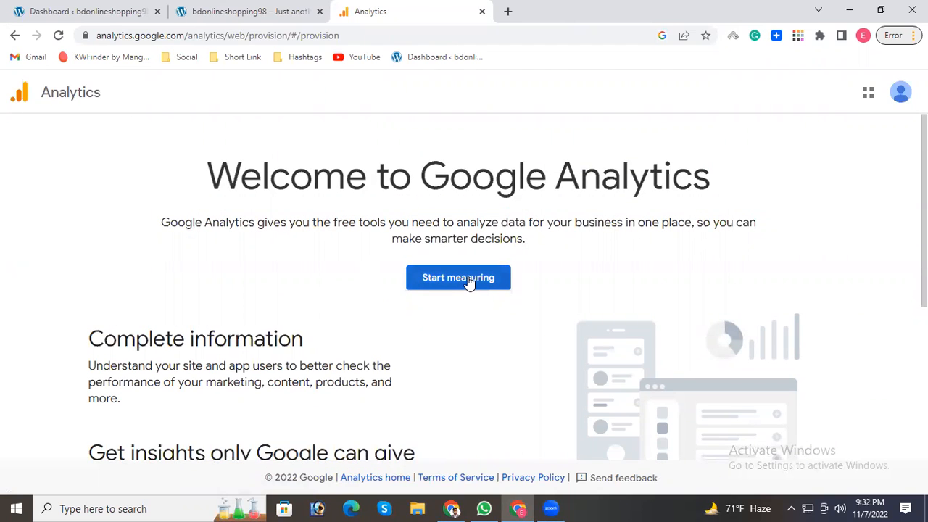
left_click(451, 282)
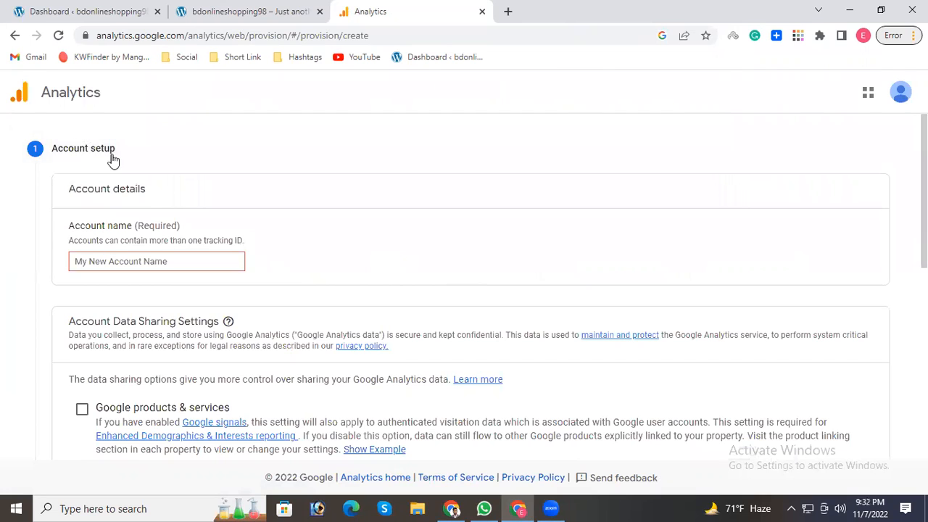
Set the Analytics account name to bdonlineshopping98, checking it against the site's web address.
left_click(118, 262)
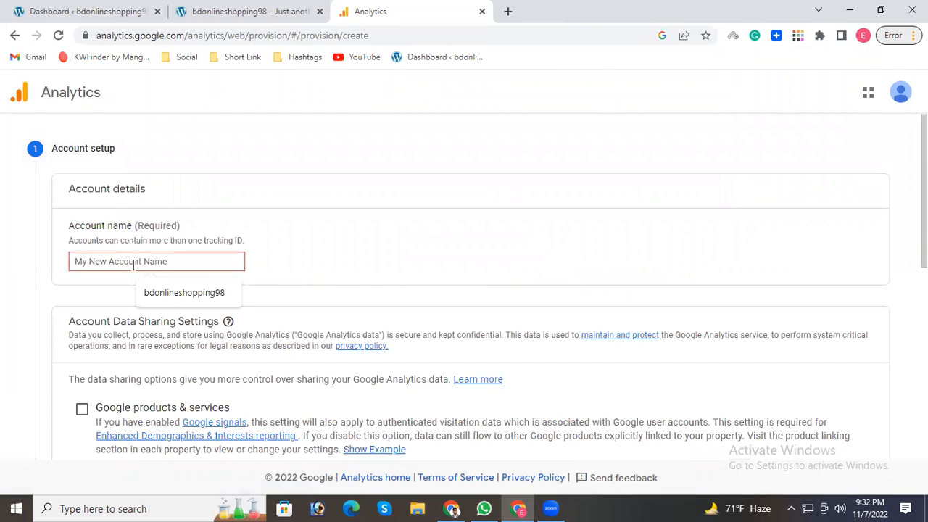
left_click(161, 293)
double_click(104, 263)
left_click(169, 263)
left_click_drag(154, 262, 76, 262)
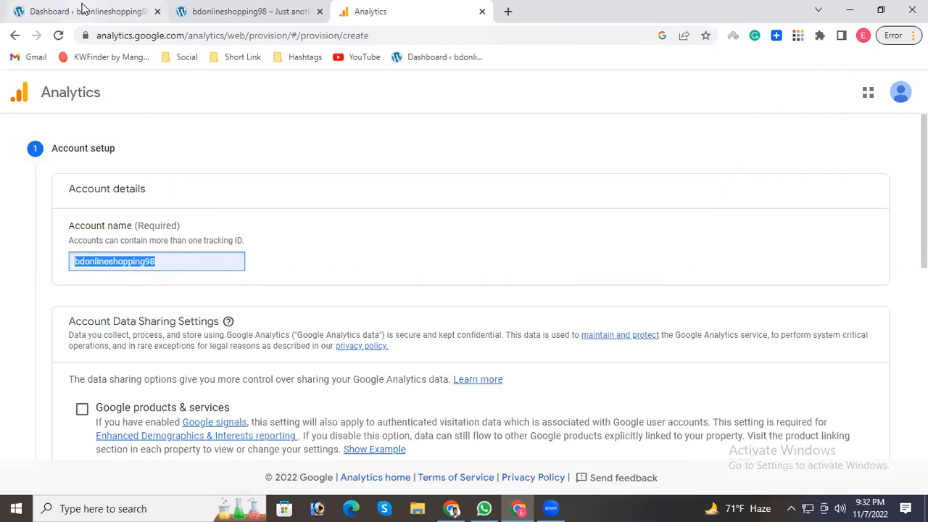
left_click(211, 9)
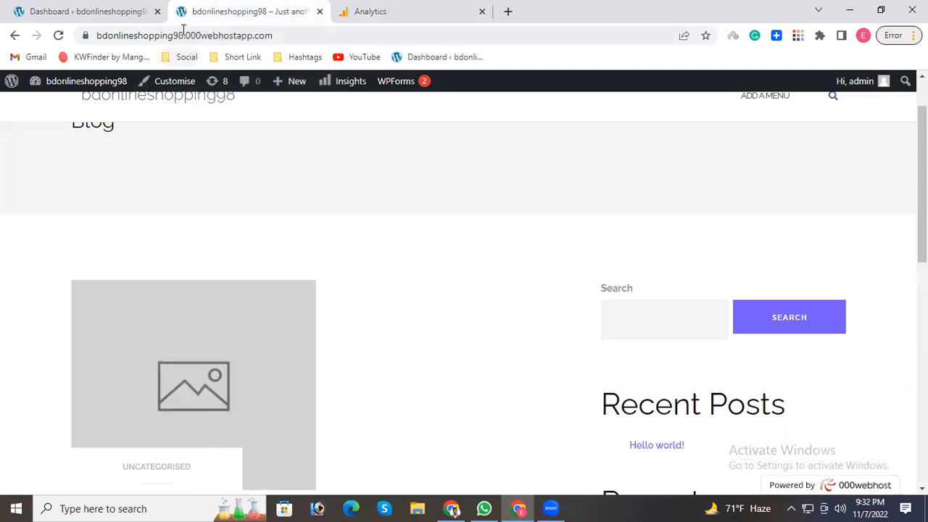
left_click_drag(185, 33, 120, 31)
left_click(349, 9)
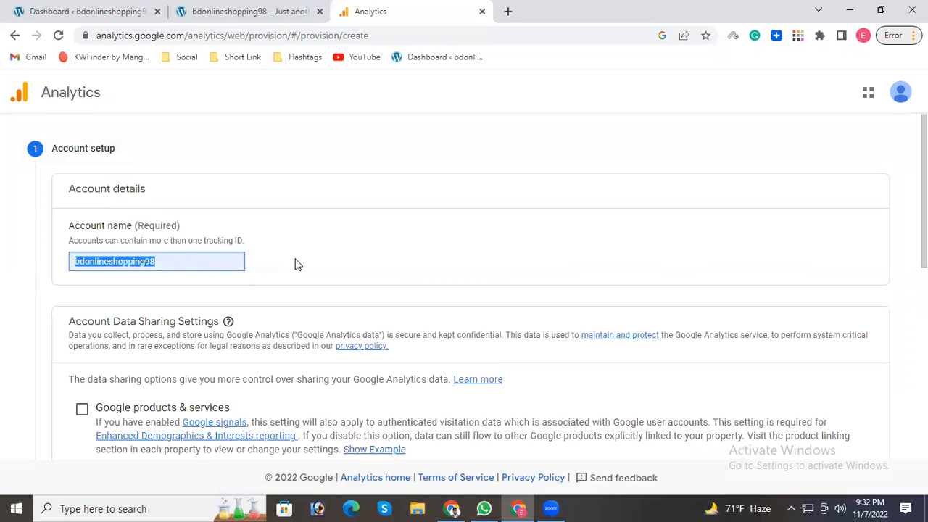
left_click(174, 284)
Enable data sharing for Google products & services and continue to the property setup.
scroll(104, 261, "down", 2)
left_click(82, 273)
scroll(239, 280, "down", 4)
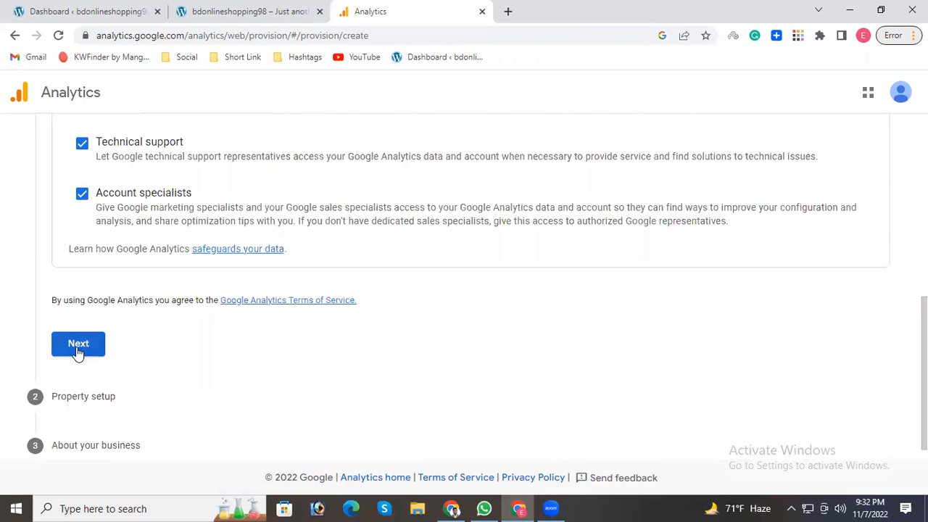
left_click(79, 350)
scroll(265, 342, "up", 3)
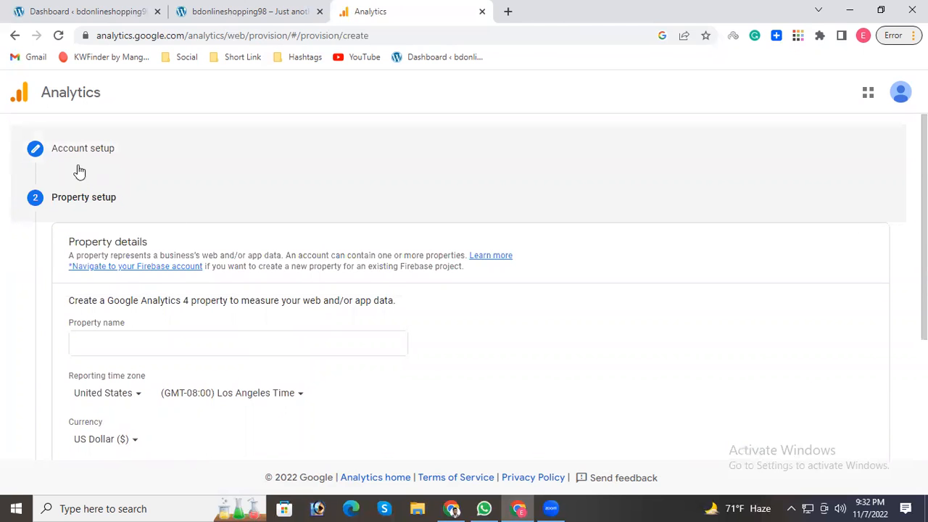
Copy the site name from the website's address and enter bdonlineshopping98 as the property name.
left_click(129, 341)
left_click(203, 9)
left_click_drag(216, 35, 151, 36)
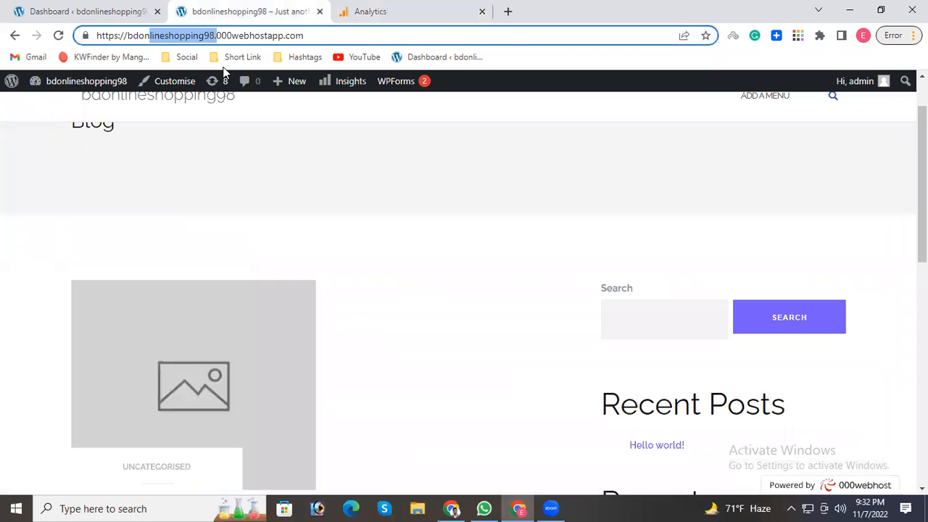
left_click(166, 34)
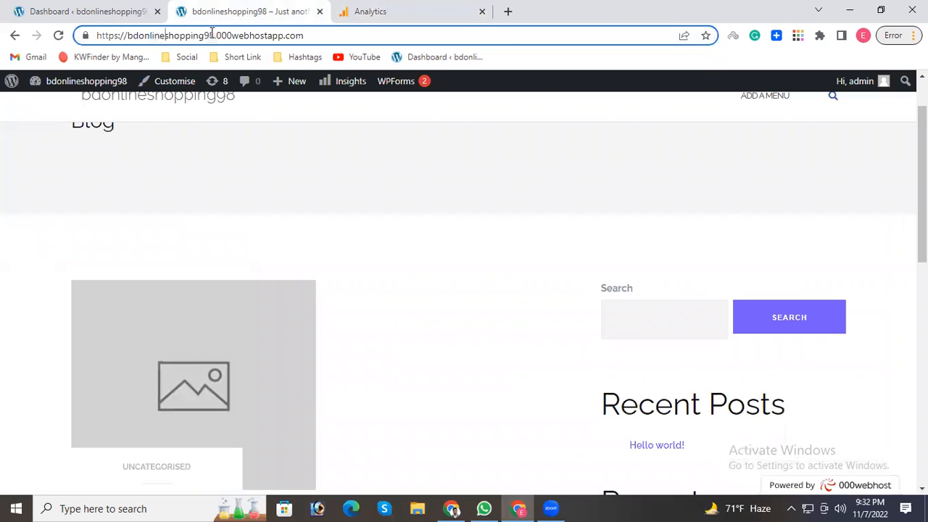
left_click_drag(216, 34, 127, 38)
key("ctrl+c")
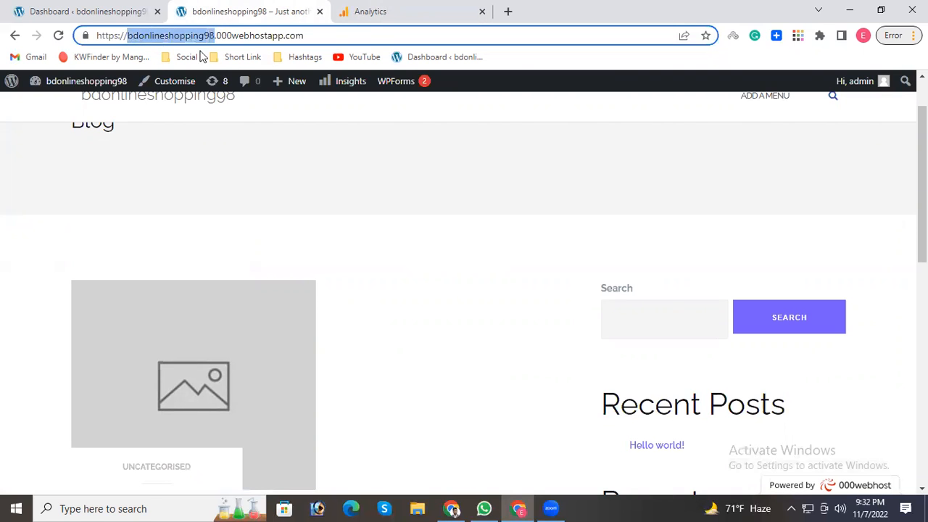
left_click(379, 8)
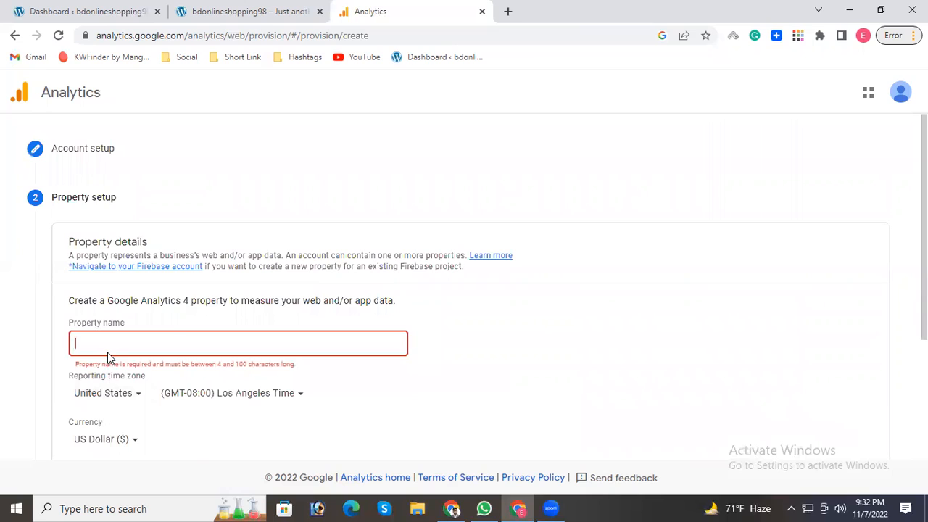
key("ctrl+v")
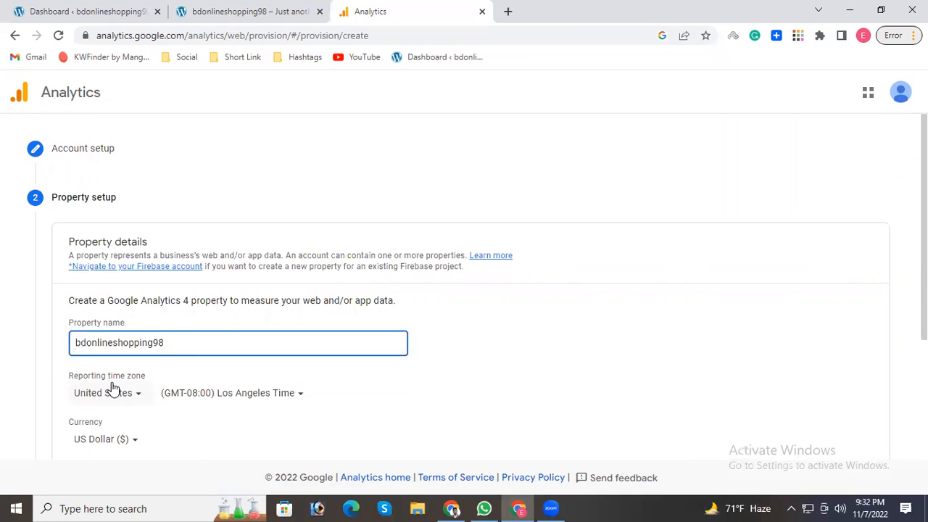
left_click(264, 11)
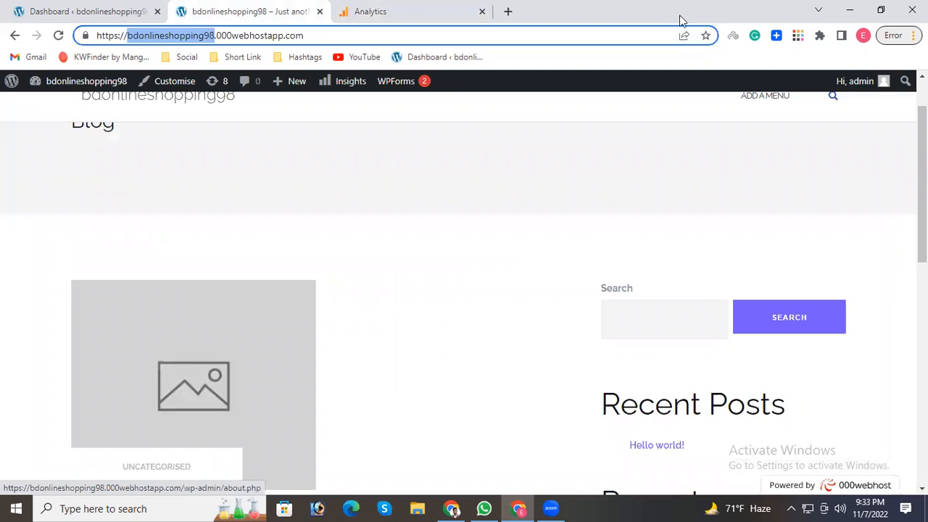
left_click(395, 12)
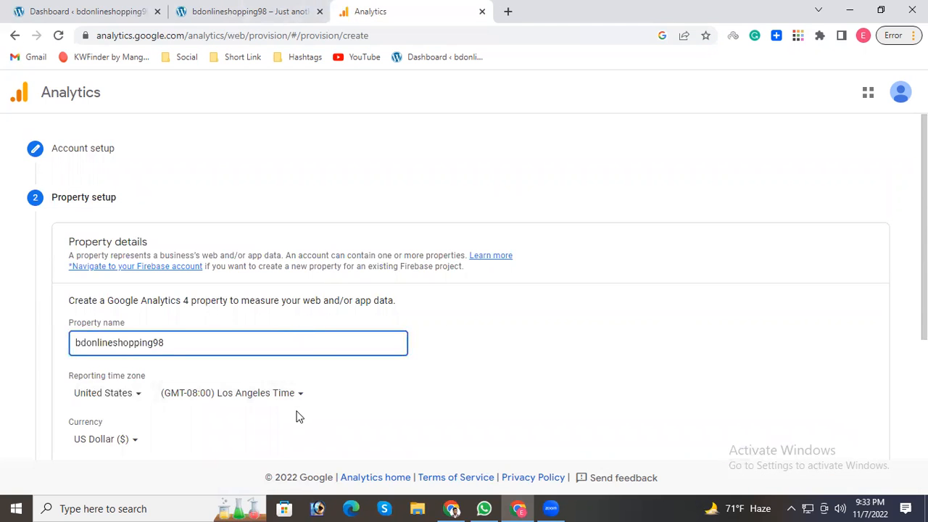
Set the reporting time zone's country to Bangladesh.
left_click(132, 395)
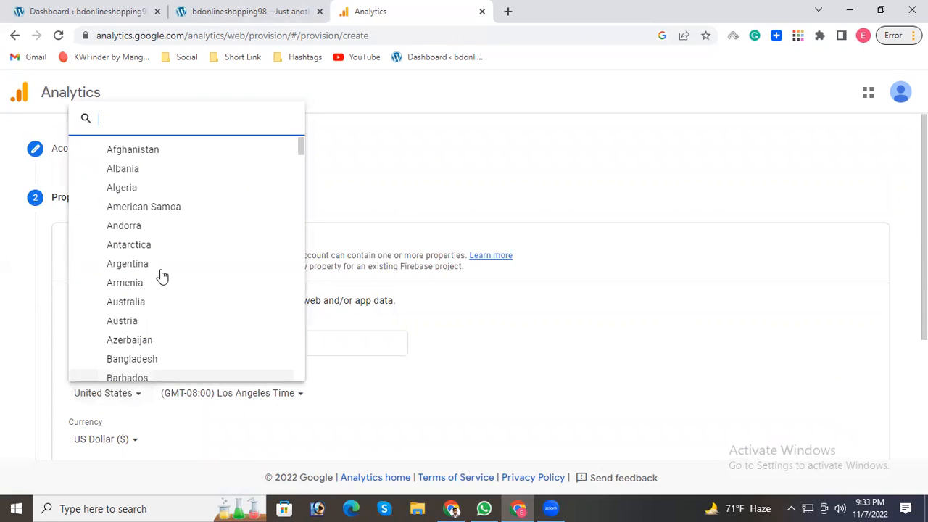
left_click(150, 362)
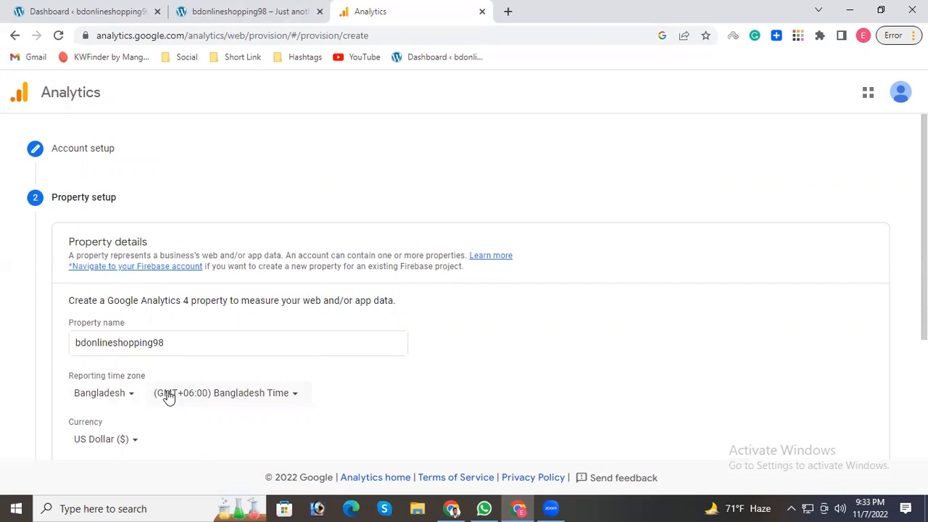
Set the reporting time zone's country to United States and continue to the business information.
left_click(127, 396)
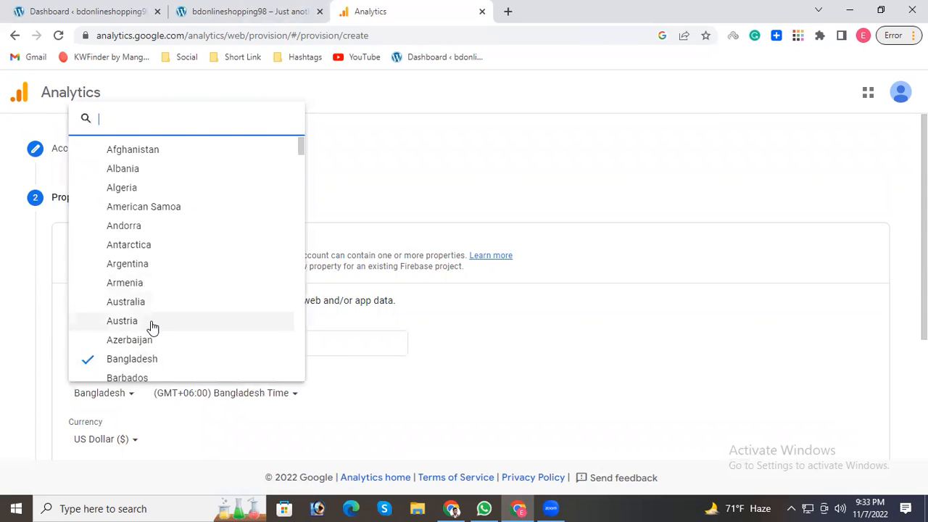
scroll(153, 325, "down", 20)
scroll(154, 326, "down", 20)
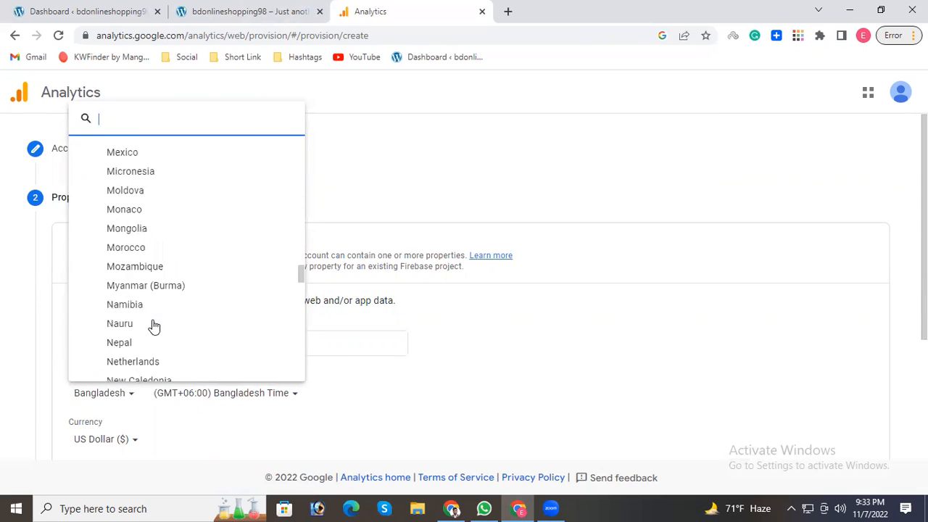
scroll(152, 322, "down", 5)
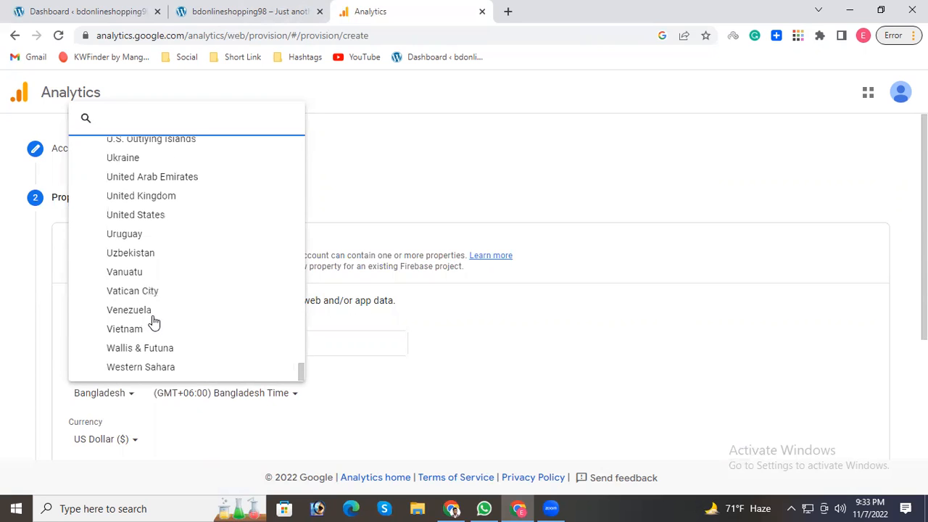
left_click(167, 214)
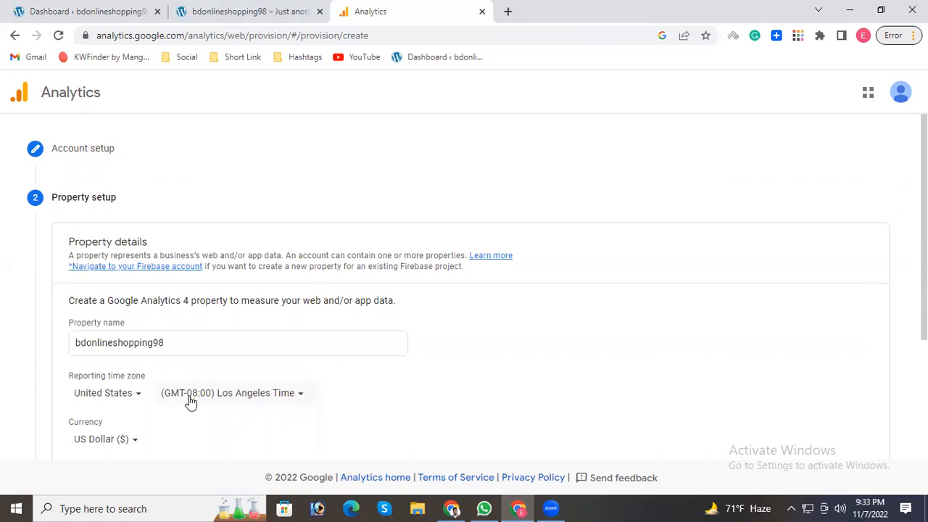
scroll(116, 363, "down", 2)
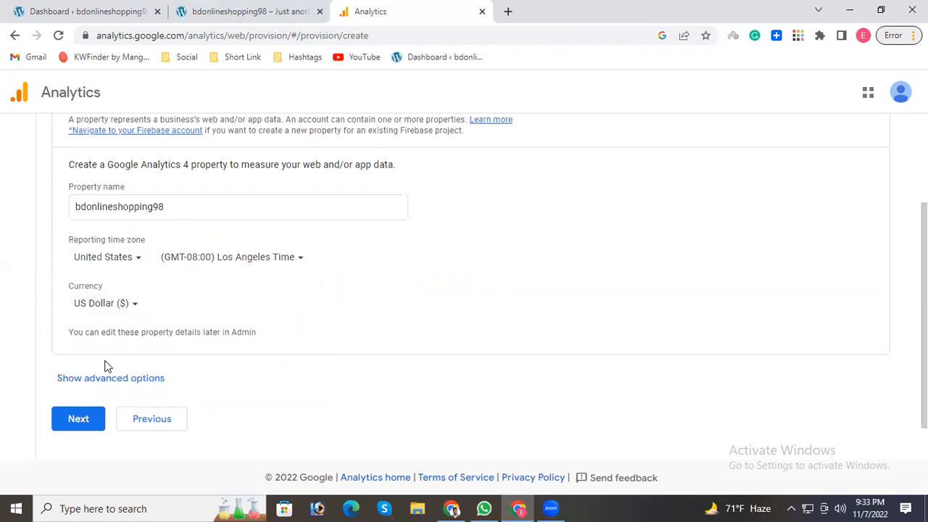
left_click(78, 424)
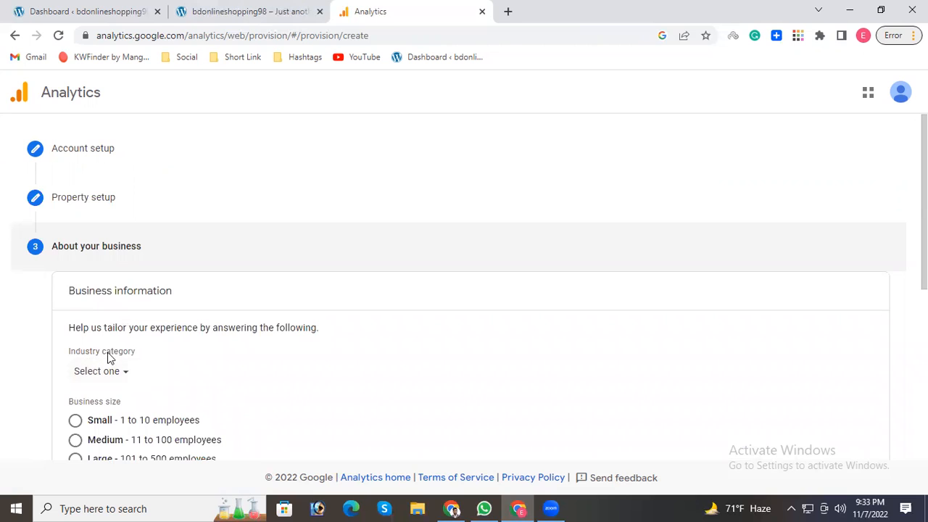
Set the business's industry category to Food & Drink.
left_click(229, 10)
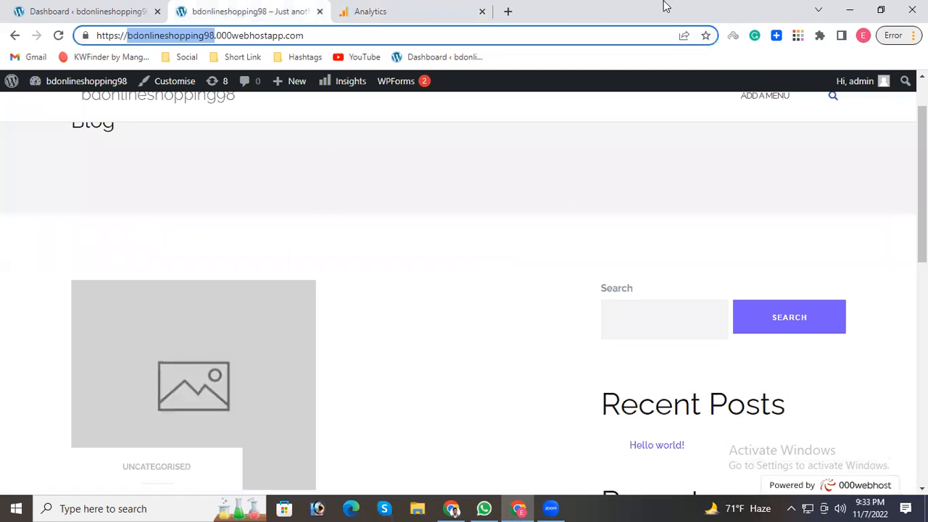
left_click(392, 9)
scroll(111, 337, "down", 1)
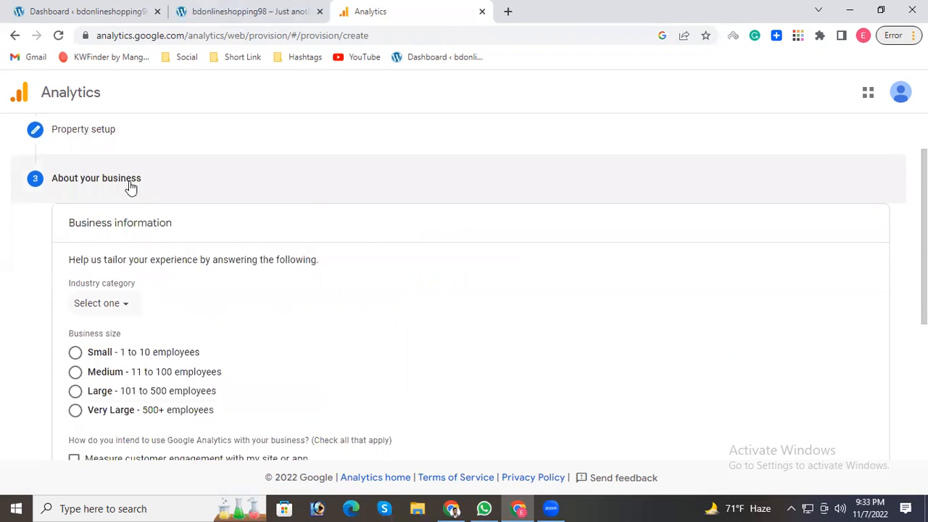
left_click(157, 295)
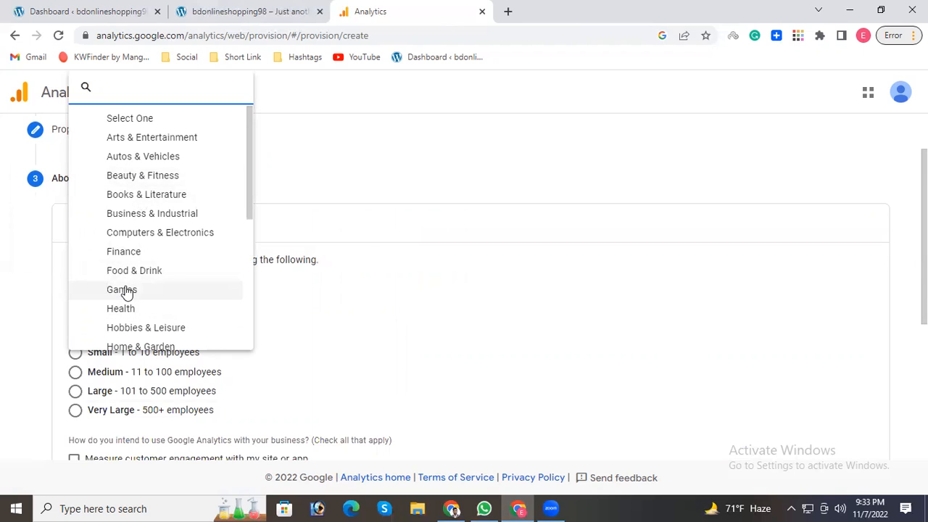
left_click(471, 180)
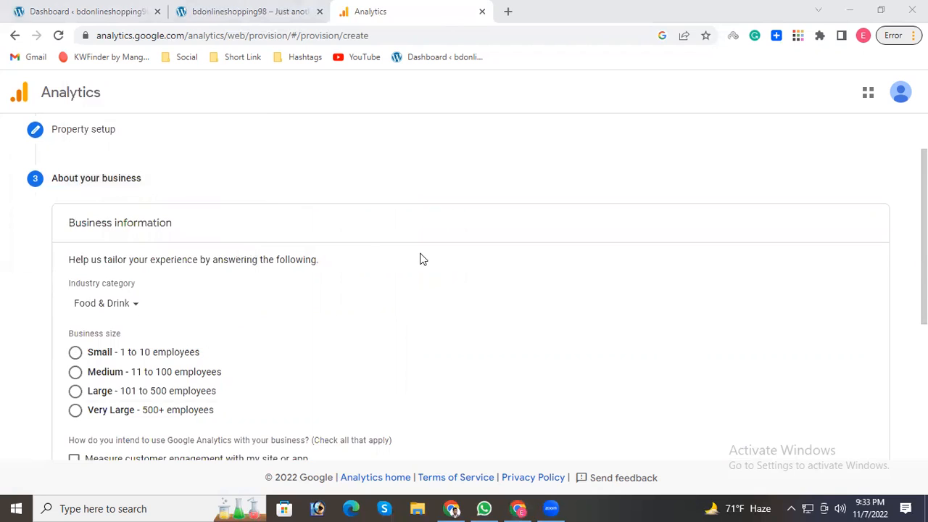
Set the business size to Medium - 11 to 100 employees.
scroll(132, 251, "down", 2)
scroll(133, 240, "up", 2)
scroll(138, 273, "down", 2)
left_click(112, 234)
Select every intended use of Google Analytics, from measuring customer engagement to measuring lead generation, except Other.
scroll(123, 257, "down", 1)
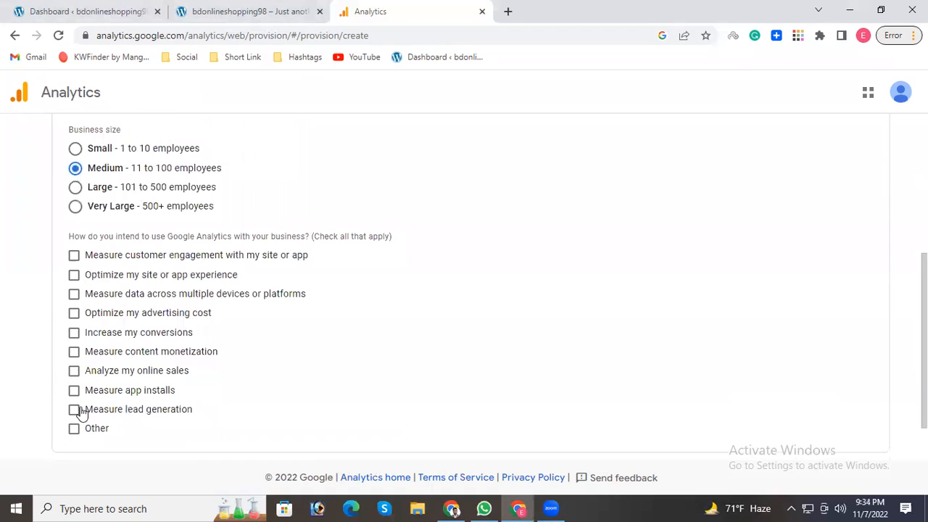
left_click(74, 409)
left_click(74, 390)
left_click(74, 370)
left_click(74, 351)
left_click(74, 333)
left_click(74, 313)
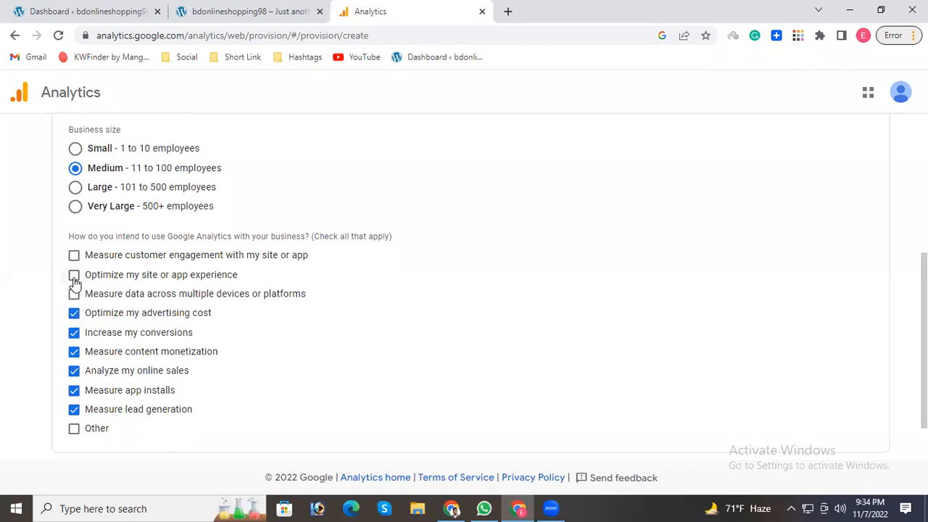
left_click(74, 255)
left_click(74, 275)
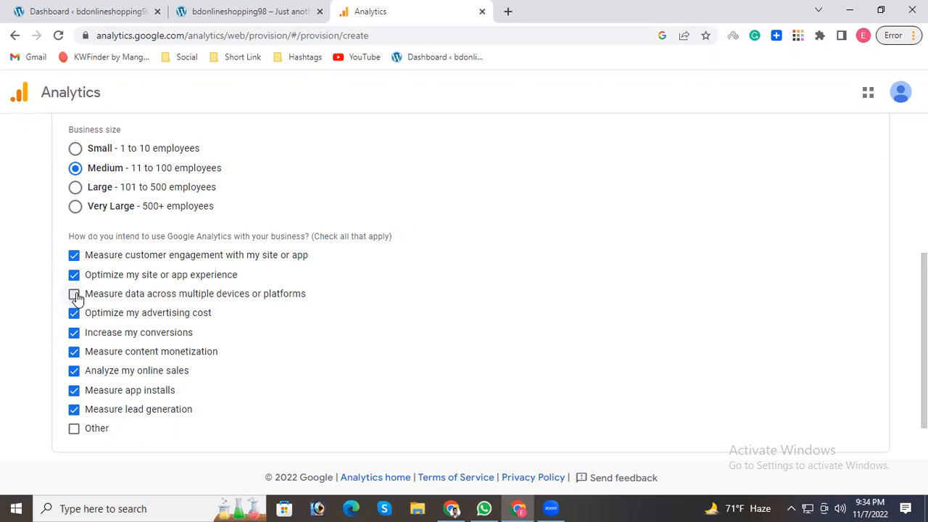
left_click(74, 294)
Review the business information and submit the form to create the account and property.
scroll(81, 330, "down", 1)
scroll(167, 347, "up", 5)
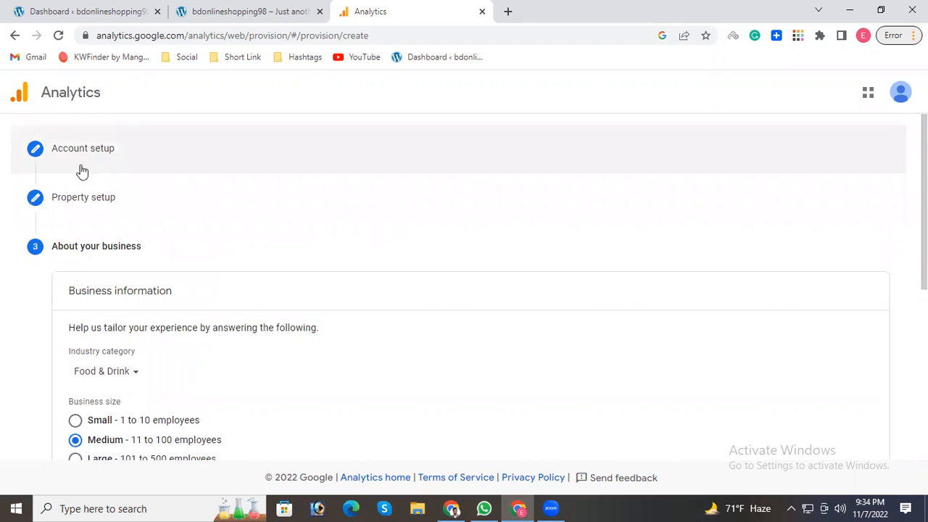
scroll(145, 276, "down", 5)
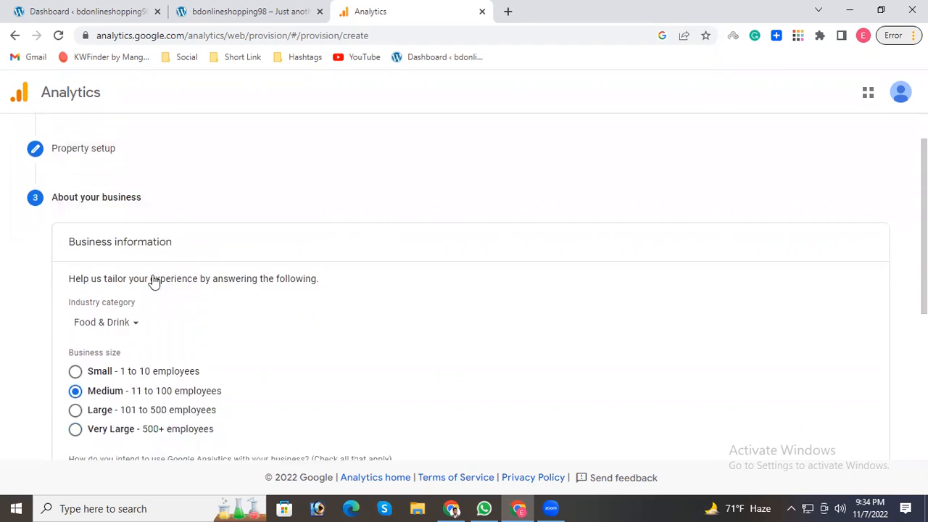
left_click(85, 422)
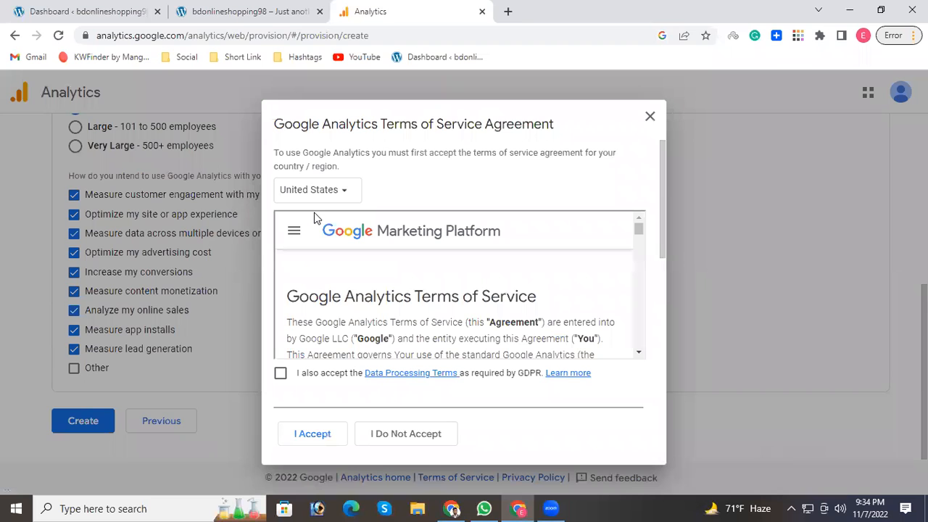
Agree to the GDPR Data Processing Terms and try to accept the Google Analytics Terms of Service Agreement.
scroll(464, 298, "down", 10)
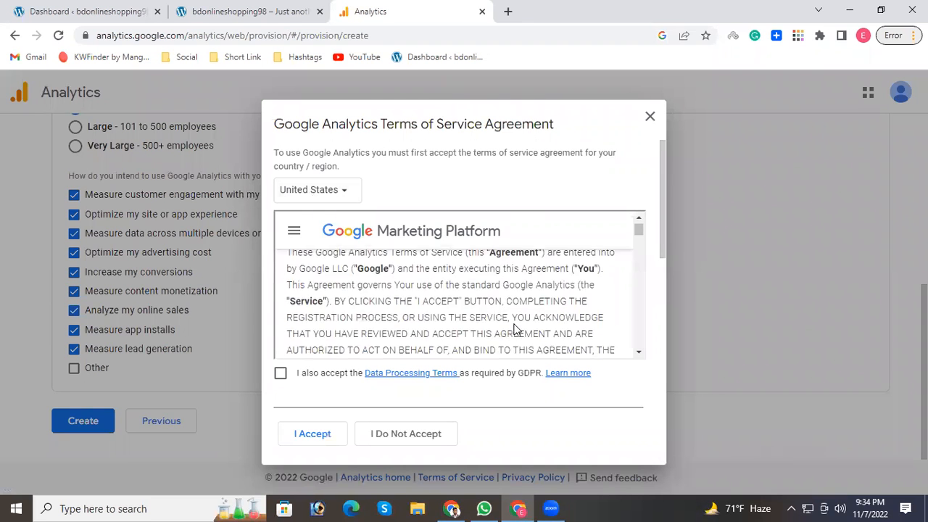
scroll(573, 311, "down", 6)
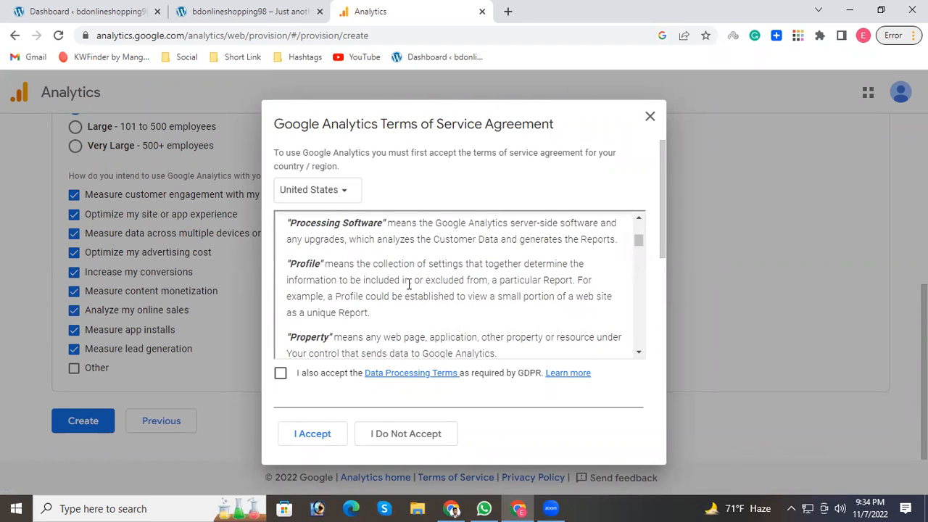
left_click(281, 373)
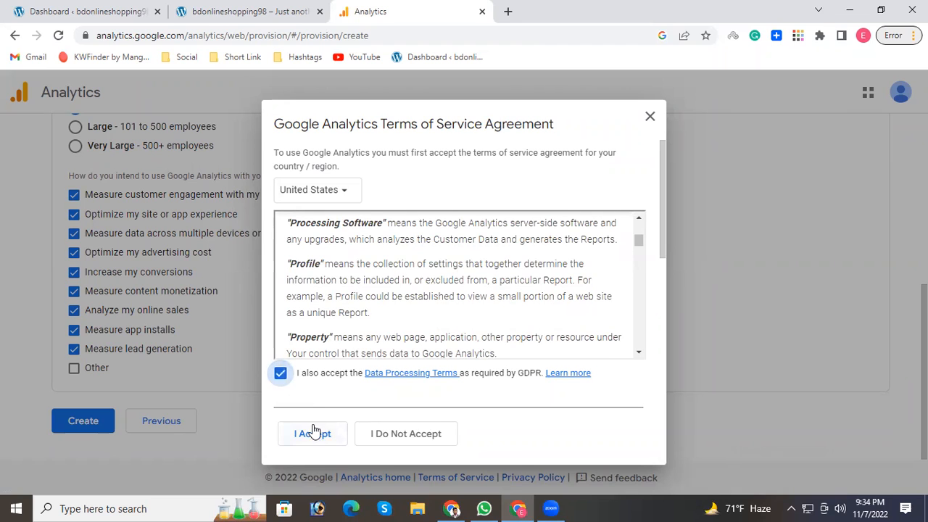
left_click(314, 435)
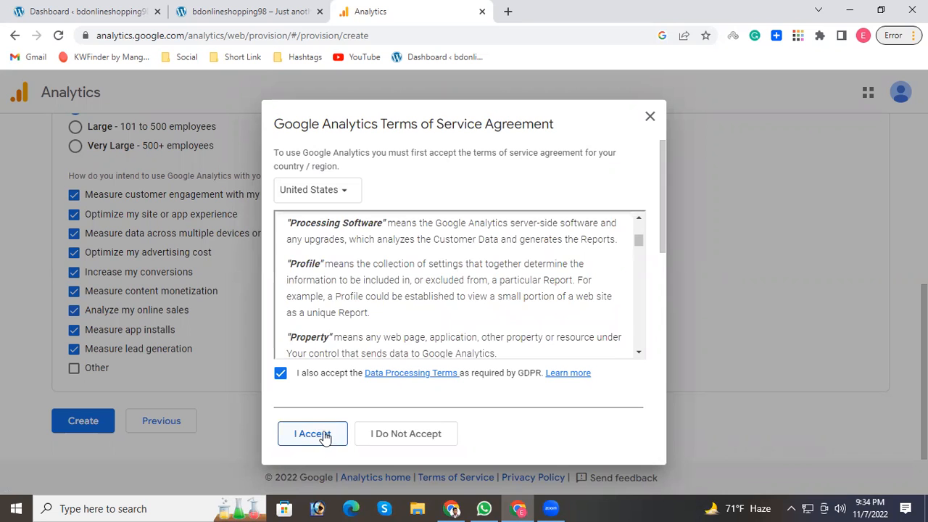
Agree to the Measurement Controller-Controller Data Protection Terms for shared data and accept the terms of service agreement.
scroll(356, 336, "down", 3)
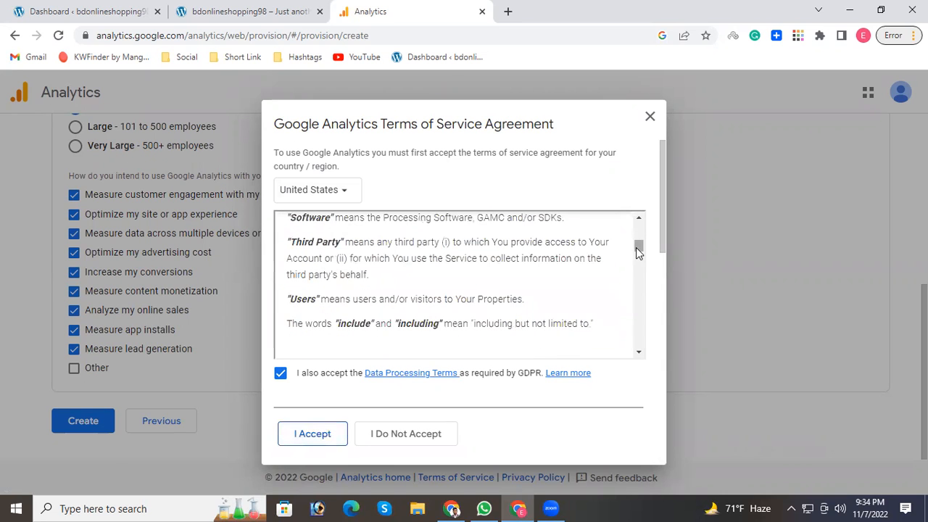
left_click_drag(639, 247, 652, 369)
scroll(551, 333, "down", 3)
scroll(539, 330, "down", 3)
scroll(435, 326, "down", 10)
scroll(642, 298, "down", 3)
scroll(642, 297, "down", 2)
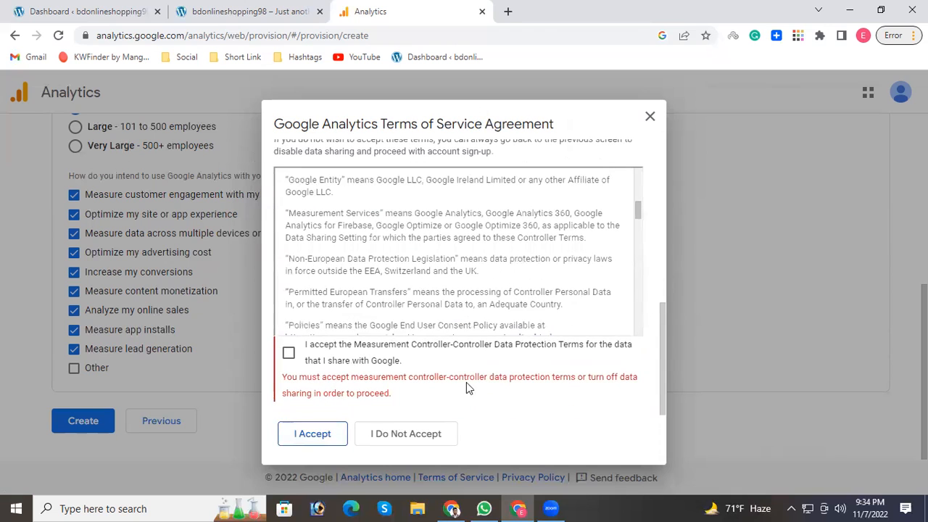
left_click(289, 353)
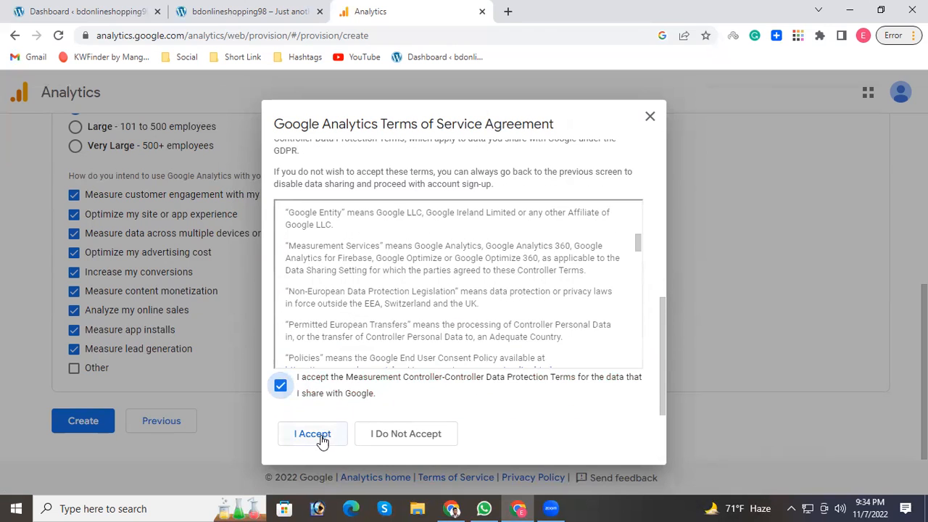
left_click(322, 437)
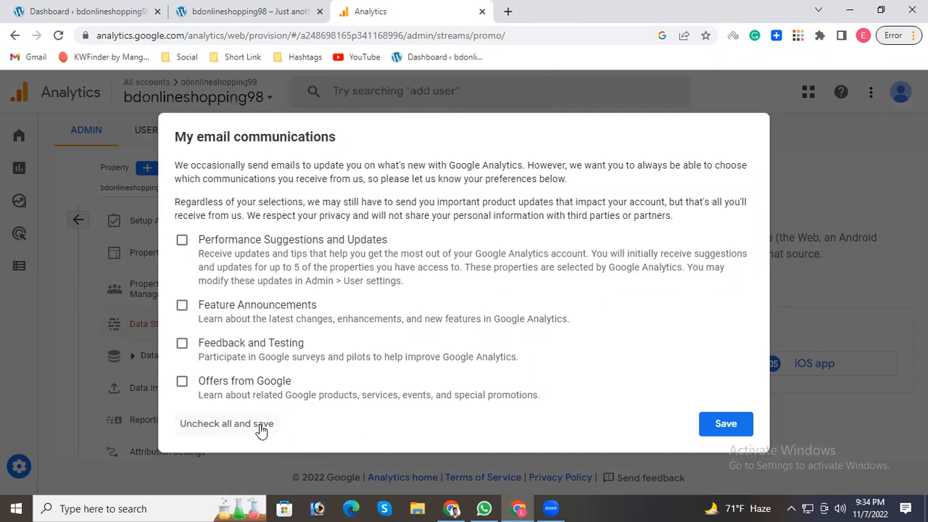
Save the email communication preferences with all options unselected and dismiss the Google Analytics 4 tour.
left_click(725, 425)
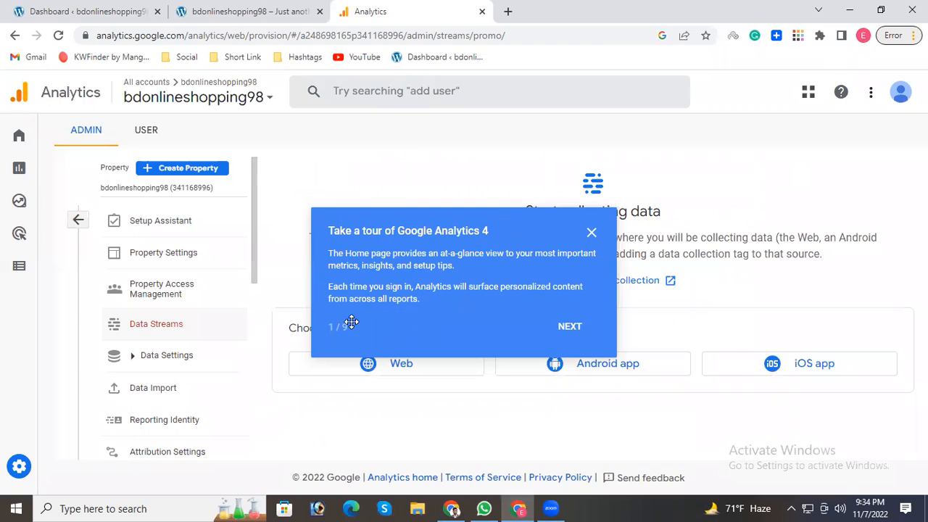
left_click(592, 234)
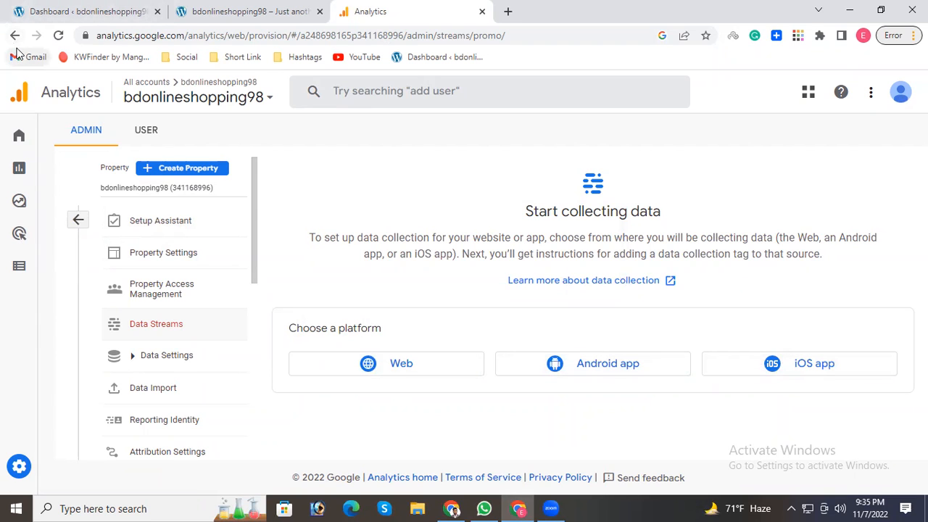
left_click(217, 11)
left_click(346, 12)
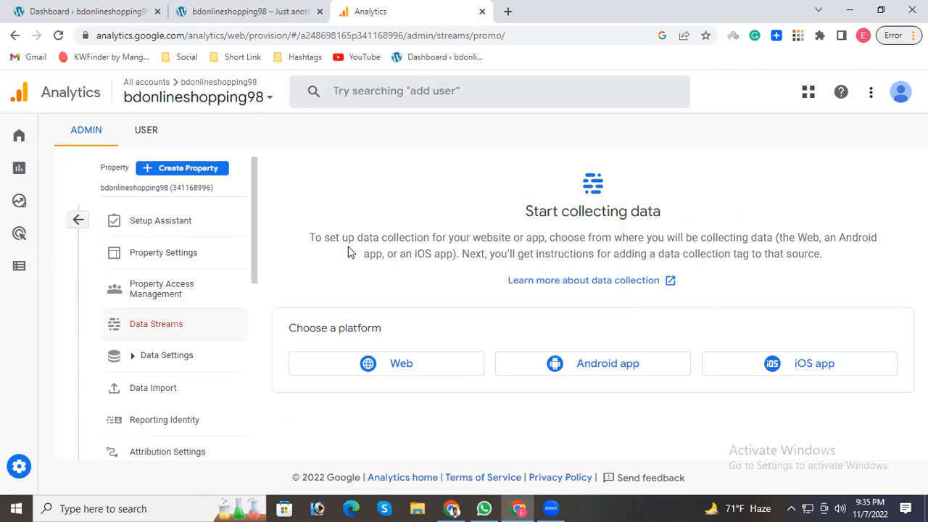
left_click(444, 369)
left_click(290, 218)
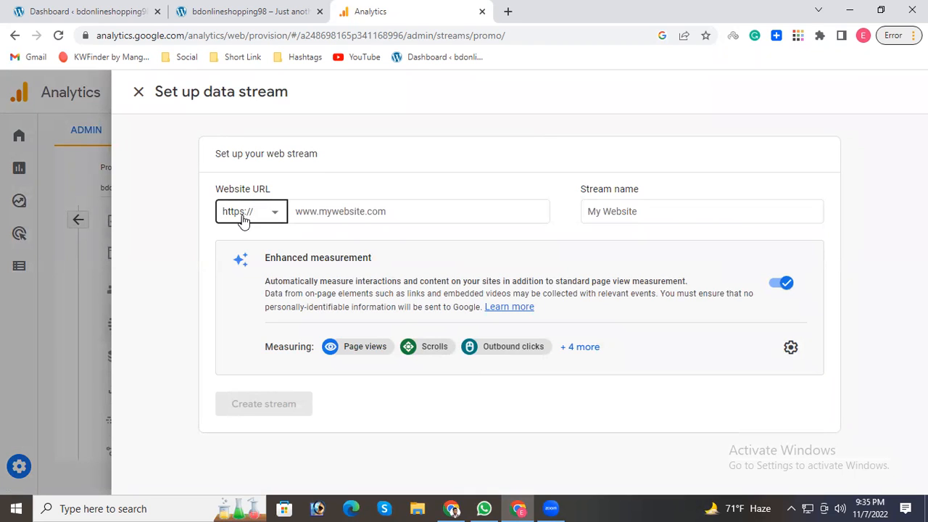
left_click(269, 214)
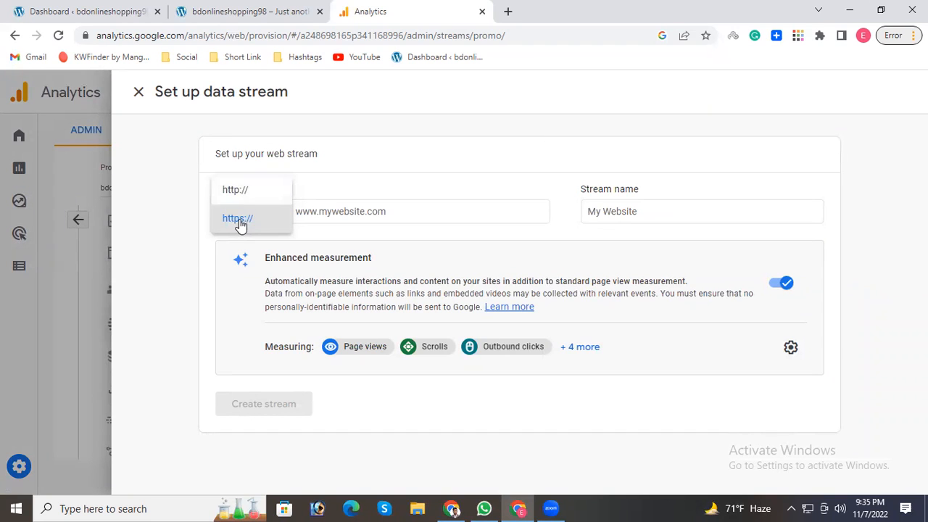
left_click(239, 220)
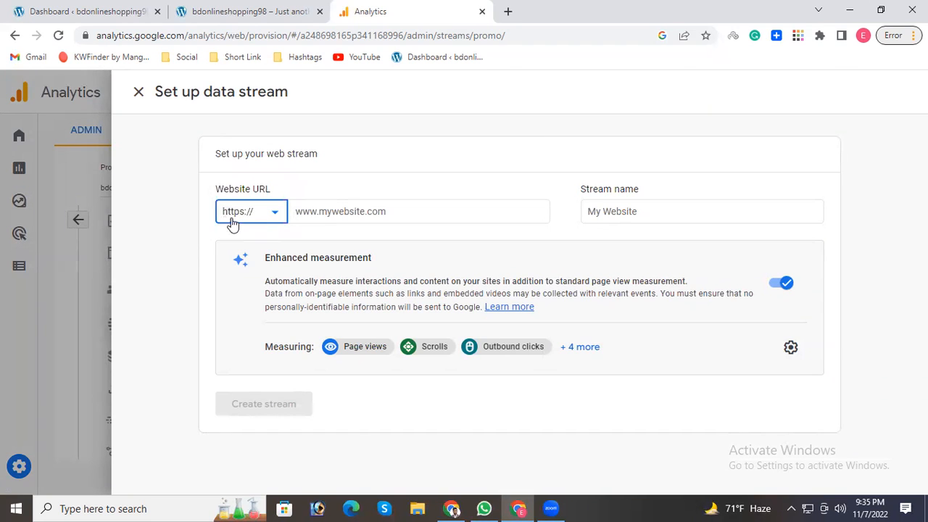
left_click(351, 217)
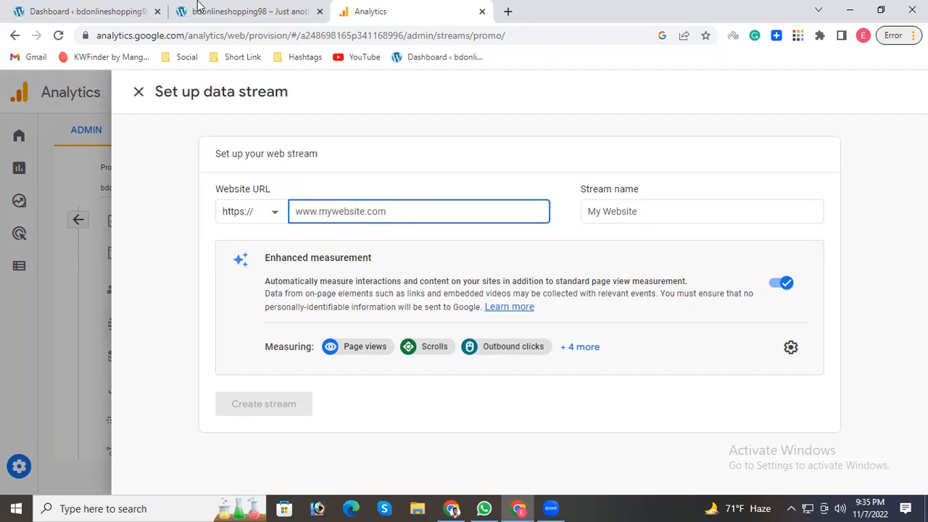
left_click(200, 11)
left_click(263, 35)
left_click_drag(316, 31, 78, 34)
key("ctrl+c")
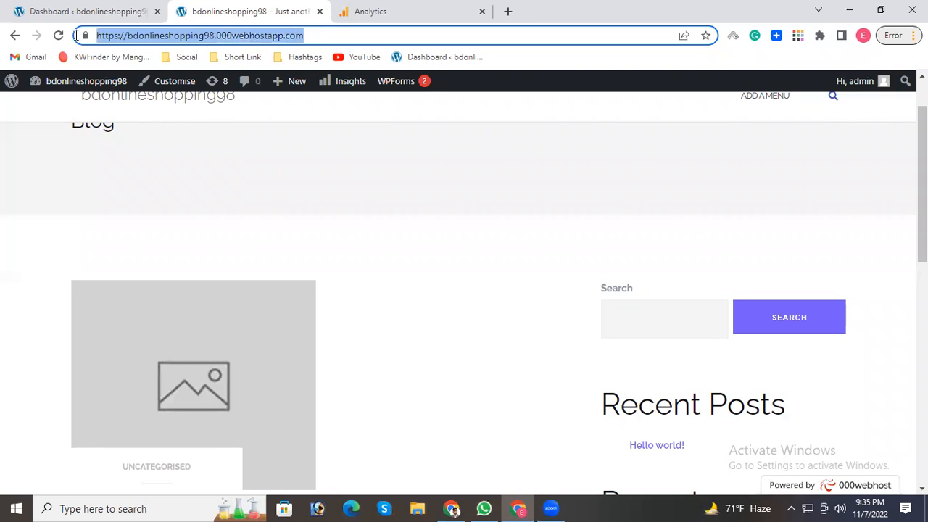
left_click(373, 11)
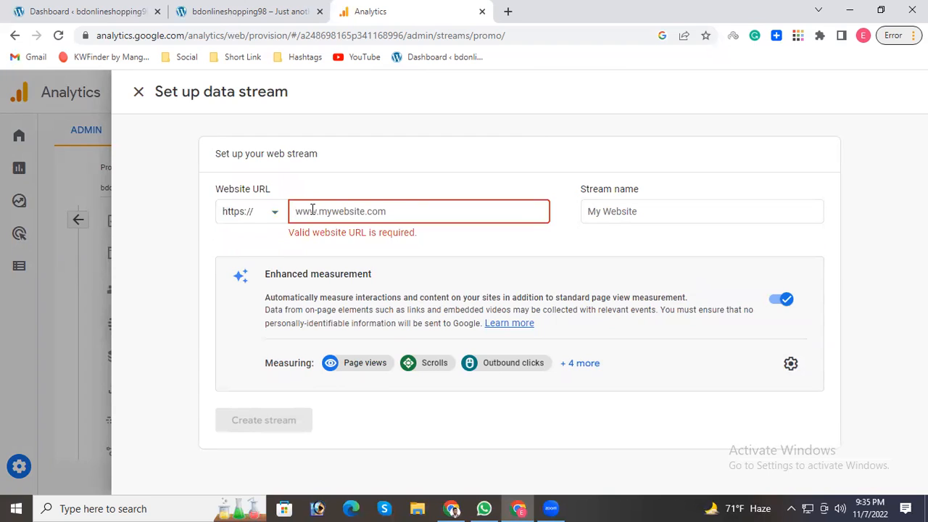
key("ctrl+v")
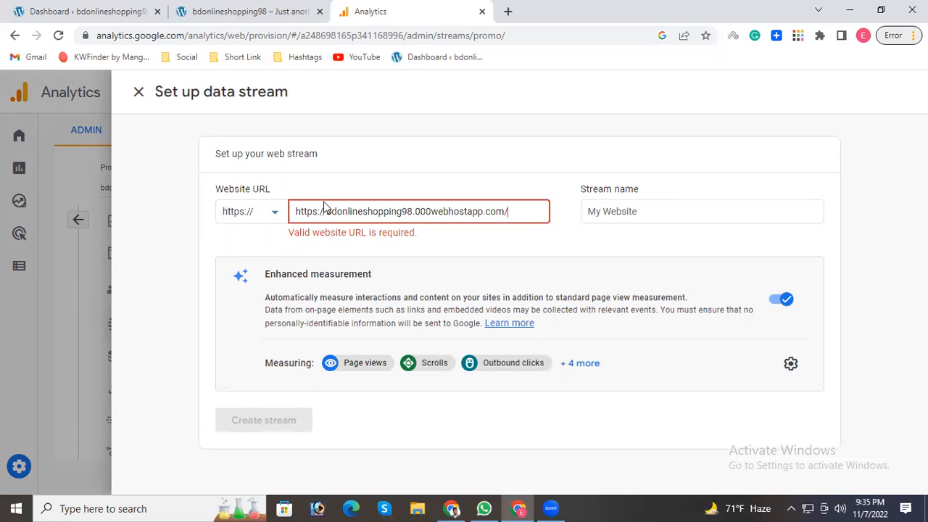
key("BackSpace")
Copy the site name from the website URL and enter bdonlineshopping98 as the stream name.
left_click(632, 210)
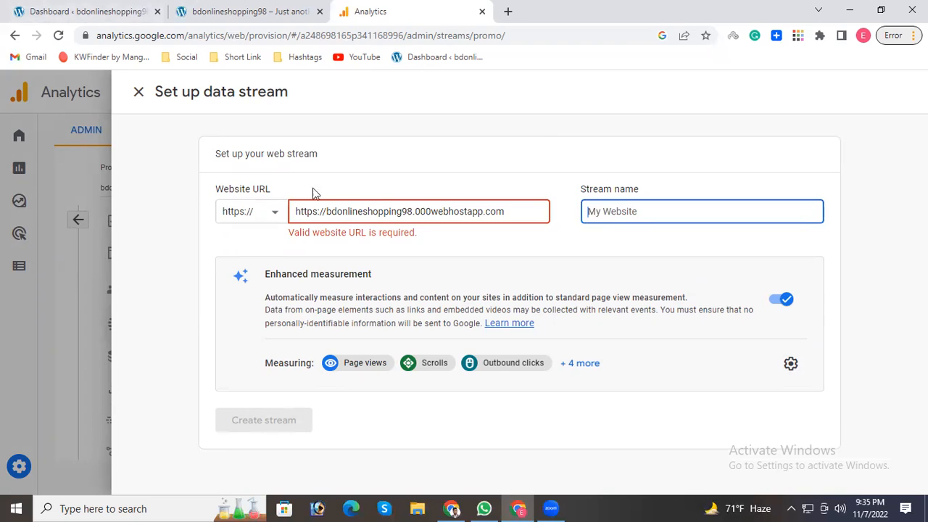
left_click_drag(412, 211, 331, 213)
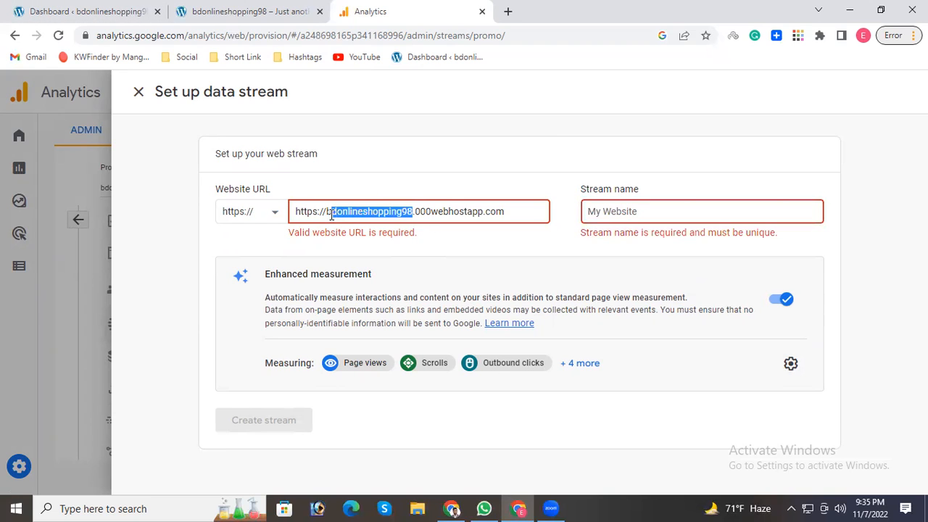
left_click(632, 211)
type("bdonlineshopping98")
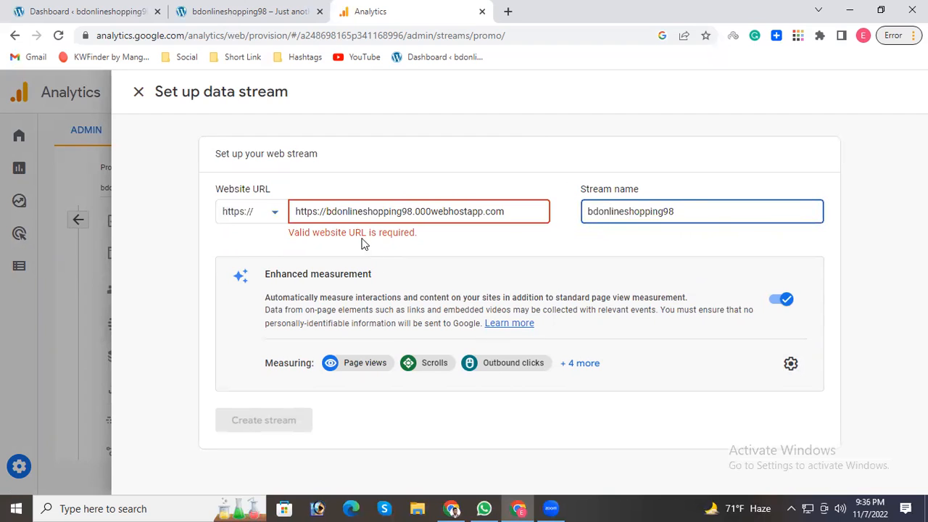
left_click(365, 211)
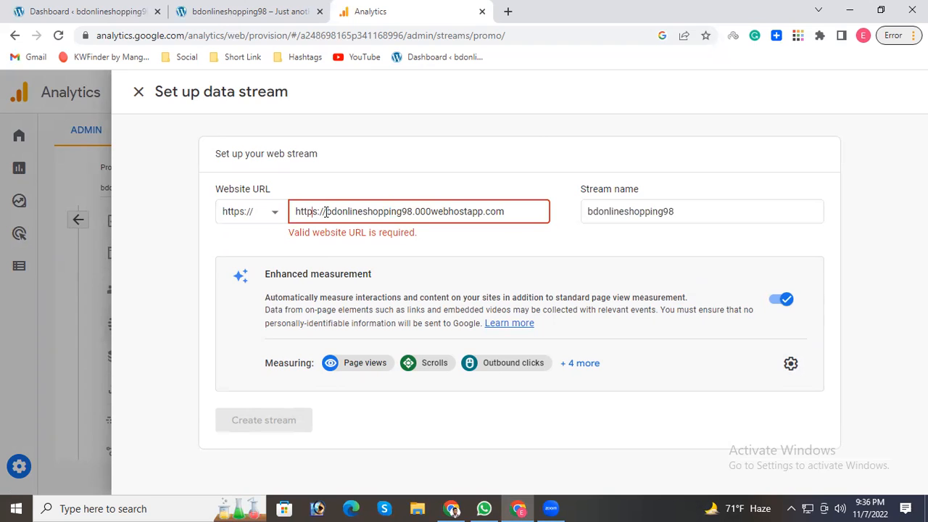
left_click_drag(327, 211, 290, 221)
key("BackSpace")
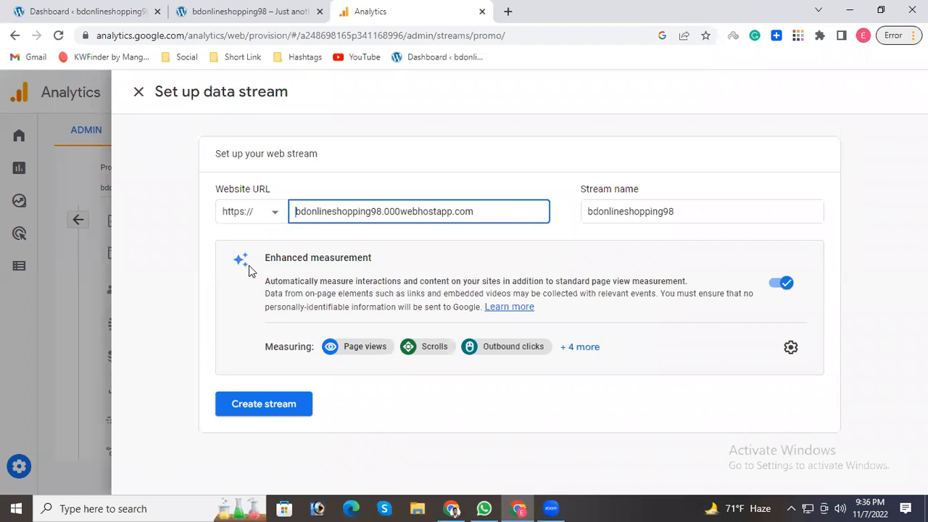
left_click(194, 15)
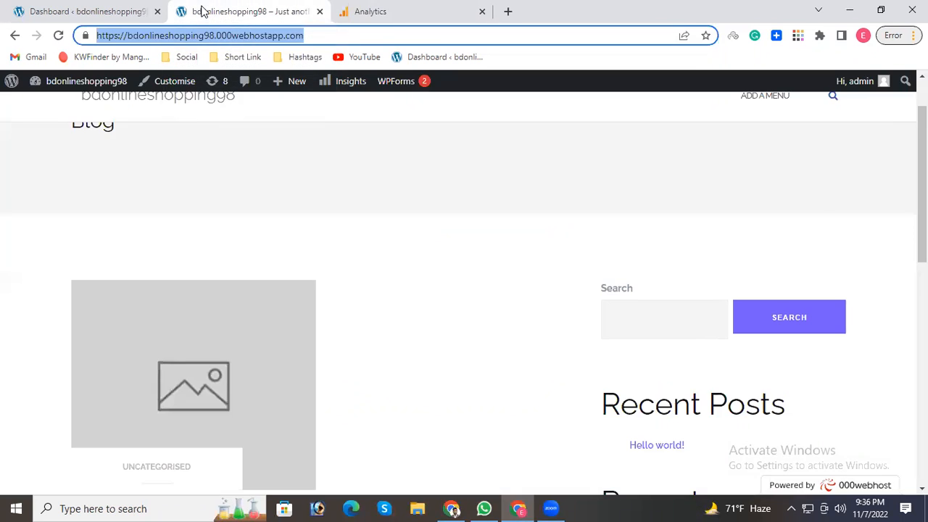
left_click(390, 9)
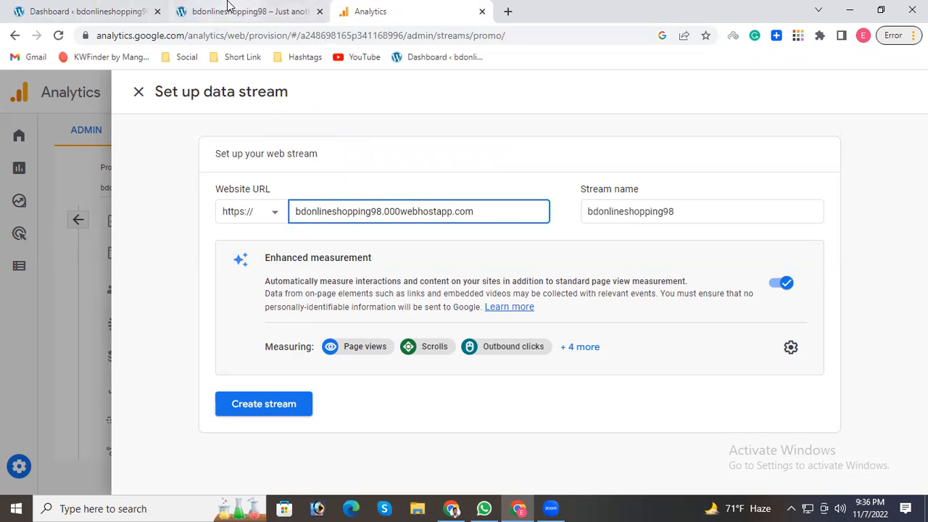
Create the bdonlineshopping98 web stream and review the stream name and stream ID in its details.
left_click(247, 11)
left_click(373, 9)
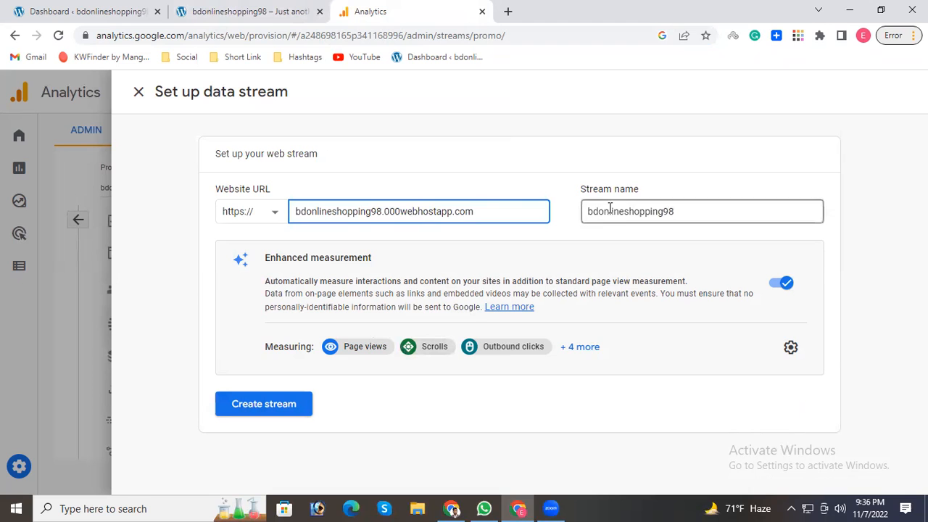
left_click(281, 404)
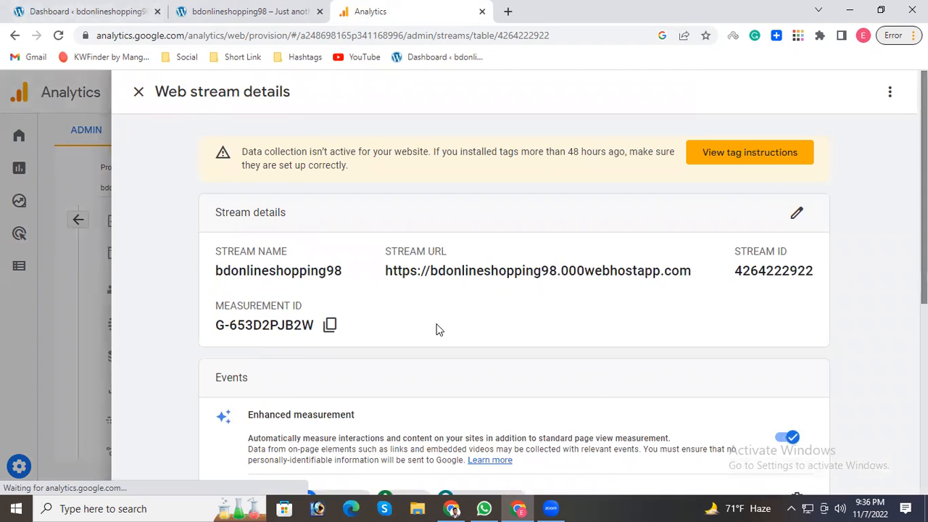
scroll(435, 330, "down", 5)
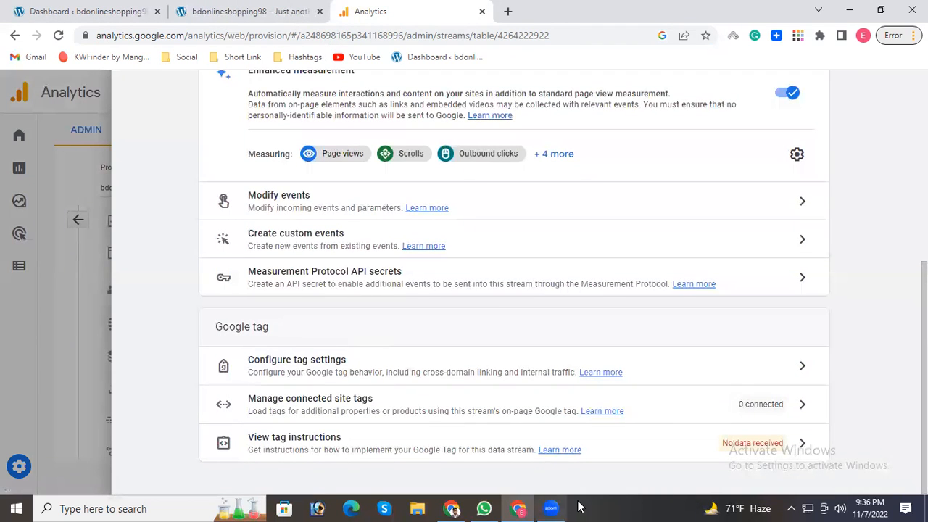
scroll(390, 341, "up", 4)
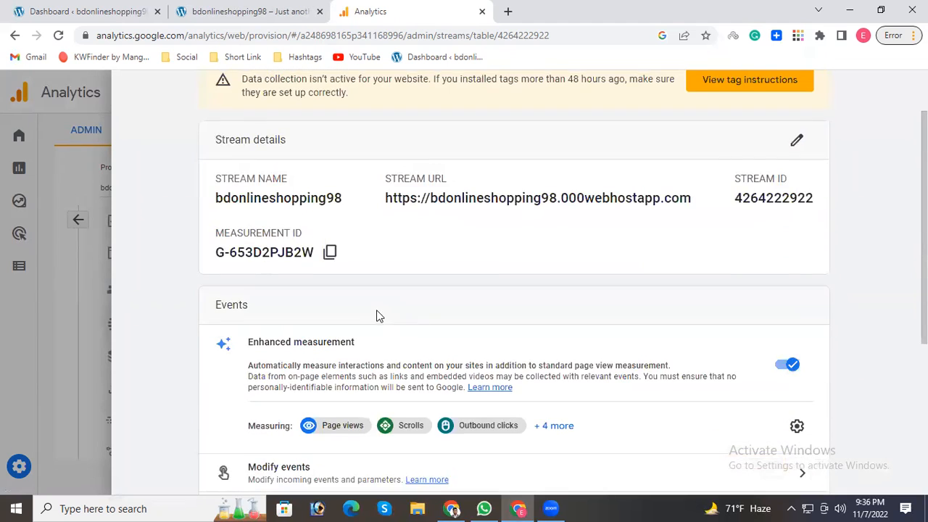
scroll(375, 316, "up", 1)
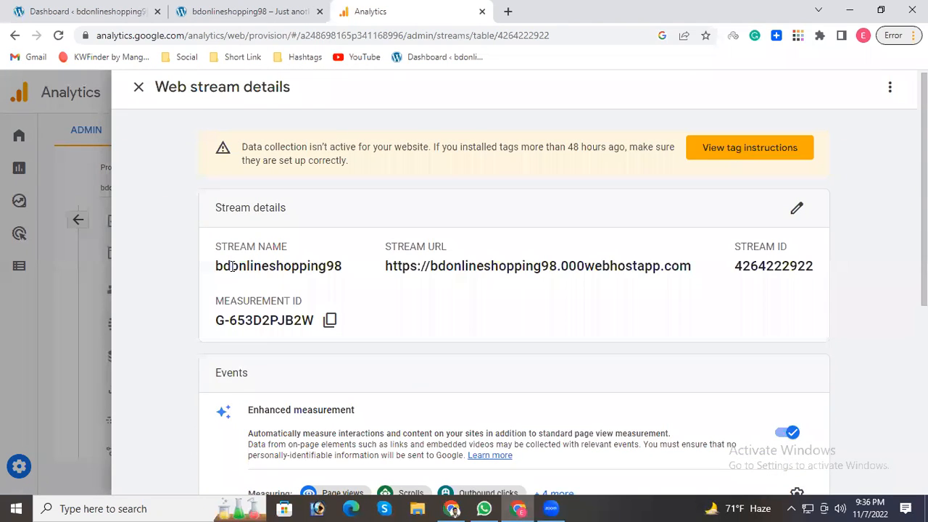
left_click_drag(238, 266, 293, 265)
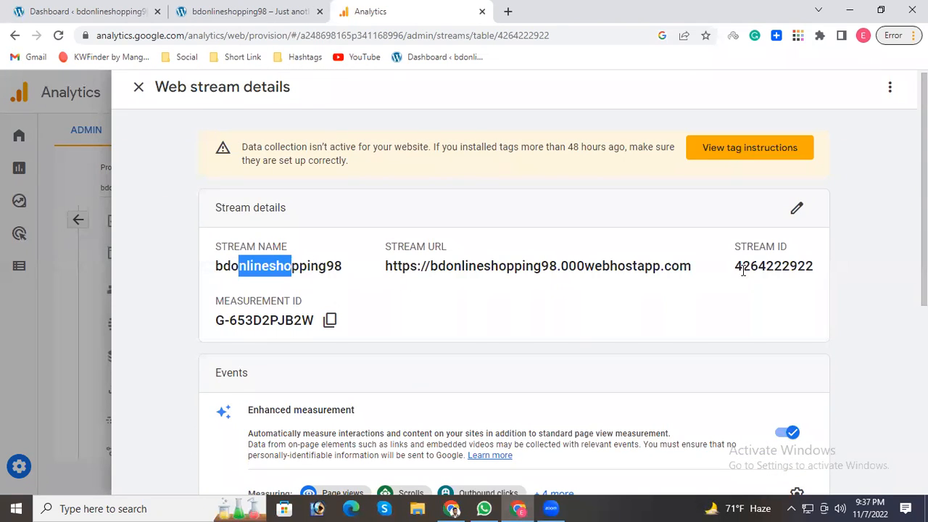
left_click_drag(743, 266, 818, 269)
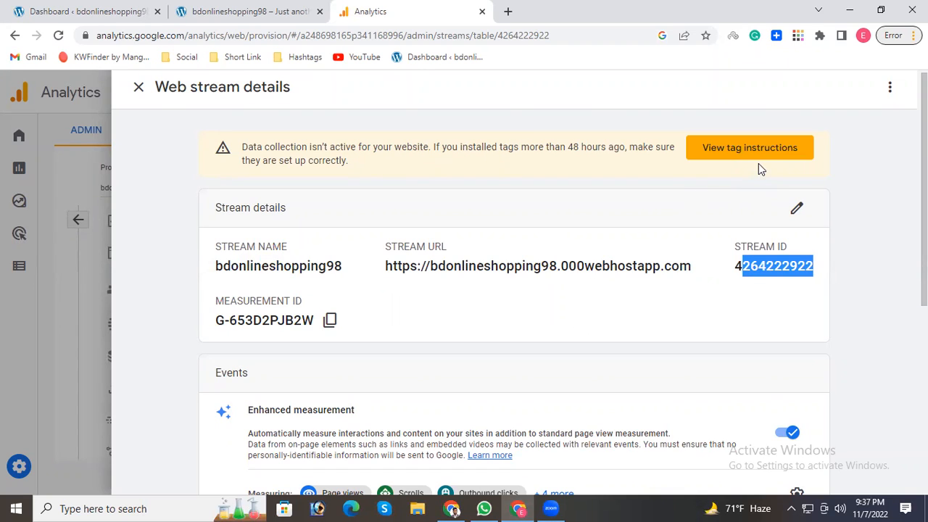
Open the stream's tag instructions, choose manual installation, read how to place the Google tag and copy its code.
left_click(741, 139)
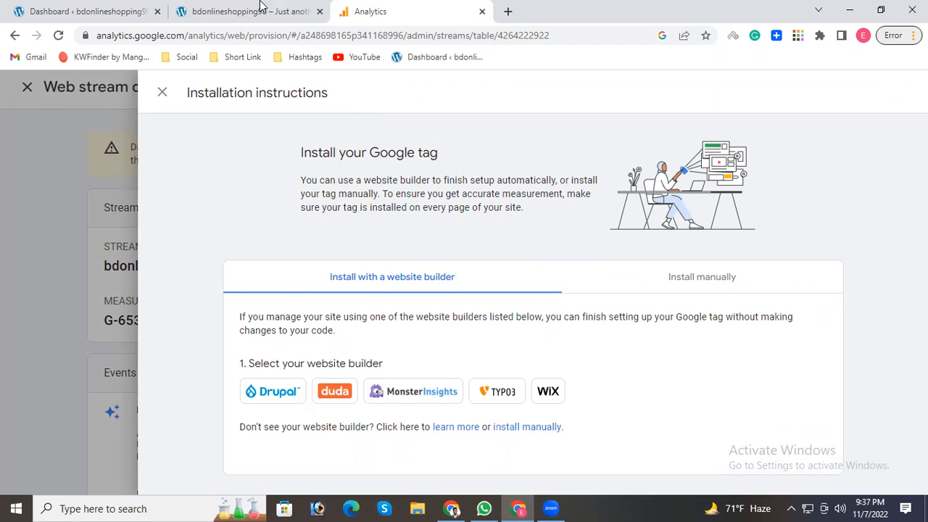
left_click(529, 431)
scroll(475, 399, "down", 1)
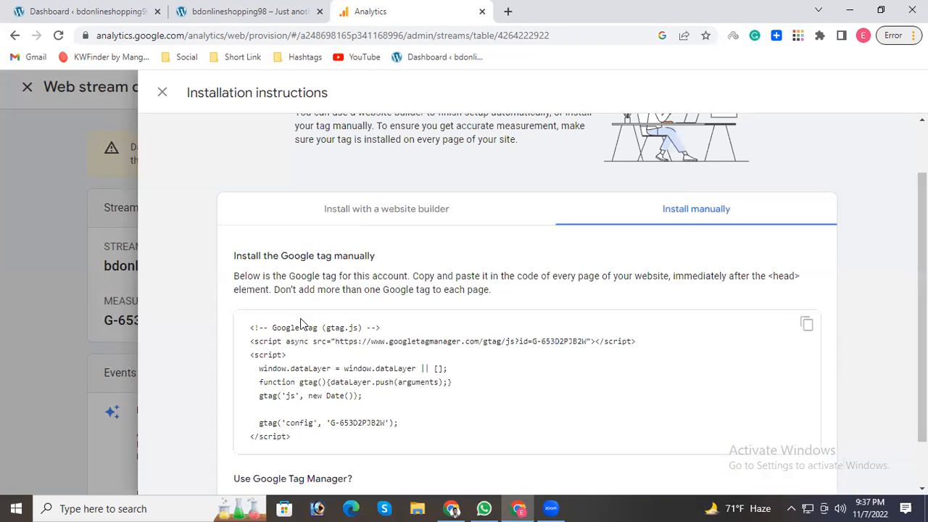
left_click_drag(258, 260, 365, 259)
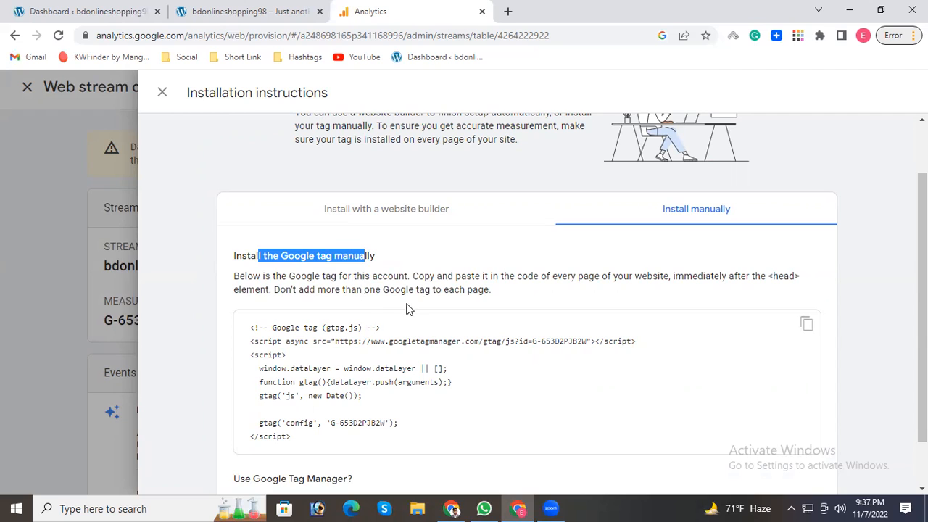
left_click(320, 296)
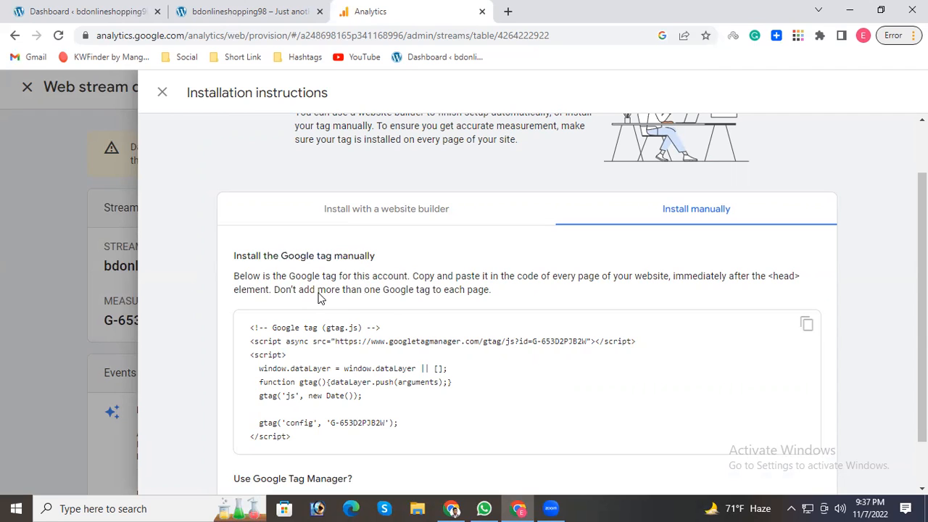
left_click_drag(233, 281, 581, 287)
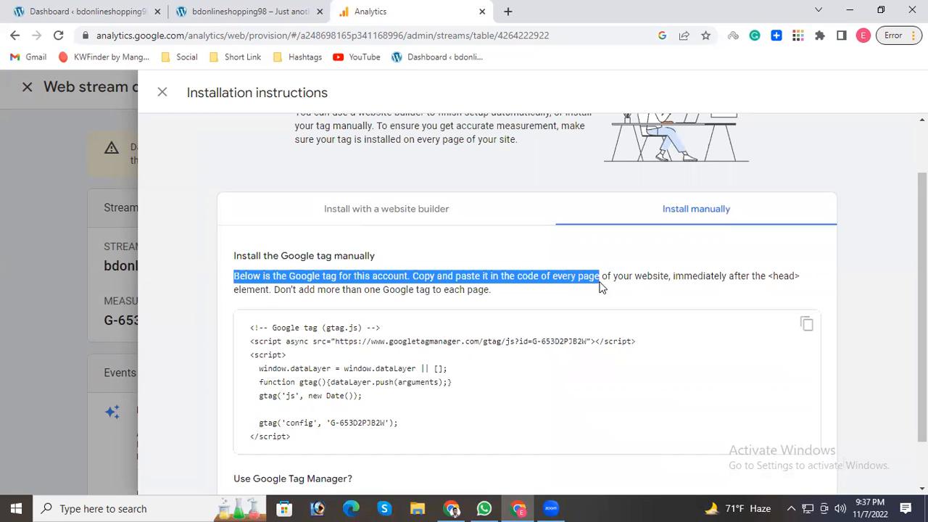
left_click_drag(656, 287, 500, 280)
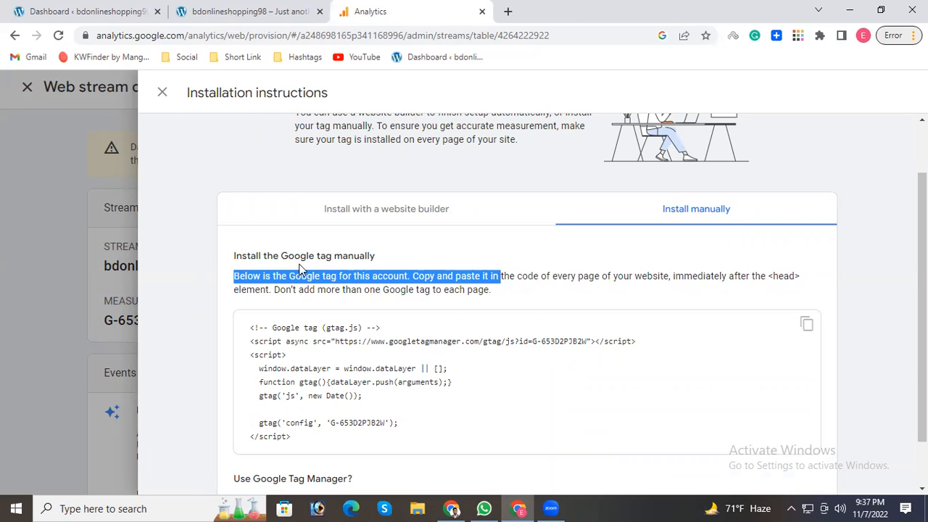
left_click(806, 326)
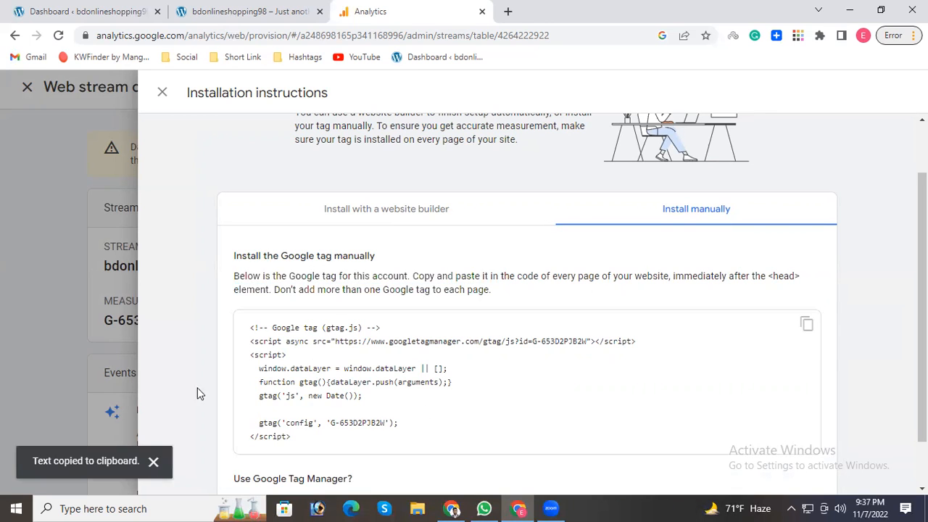
left_click_drag(289, 444, 243, 368)
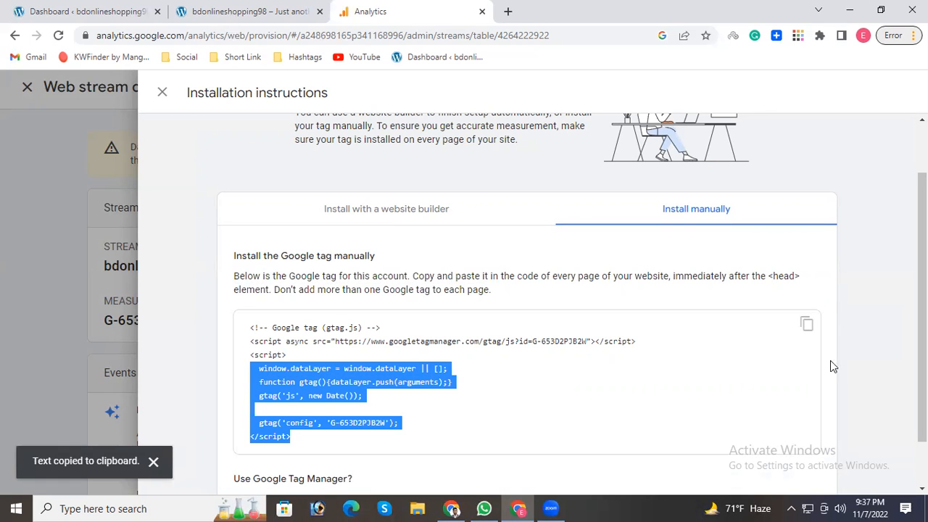
left_click(807, 328)
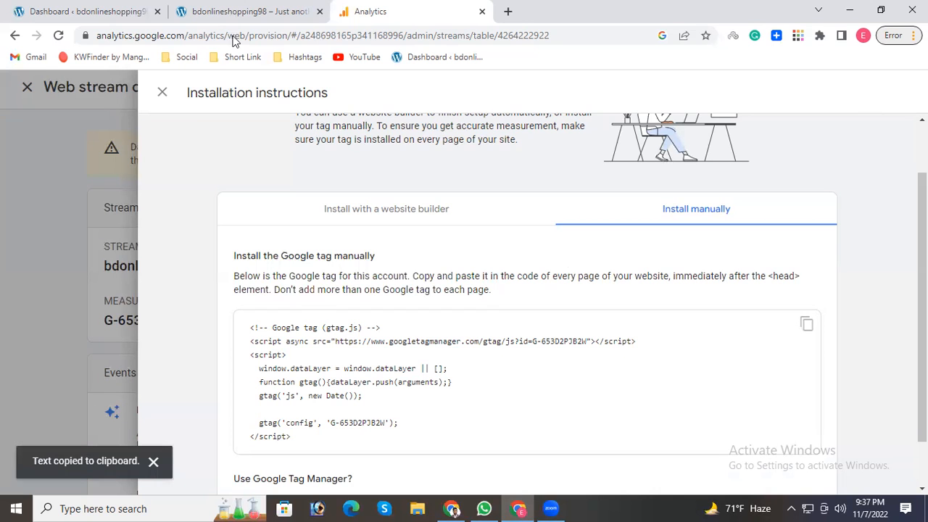
Switch to the WordPress dashboard and open the Shapely theme's header.php in the theme file editor, accepting the direct-editing warning.
left_click(73, 9)
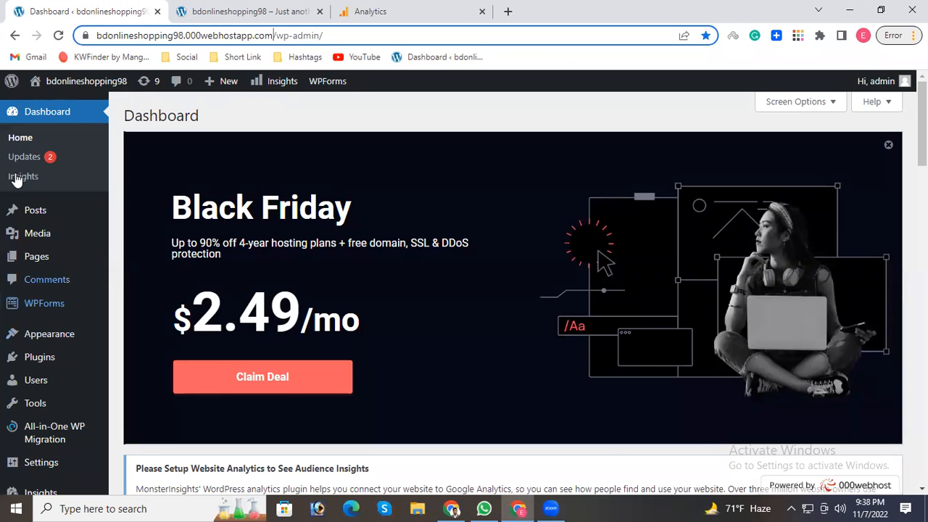
mouse_move(58, 346)
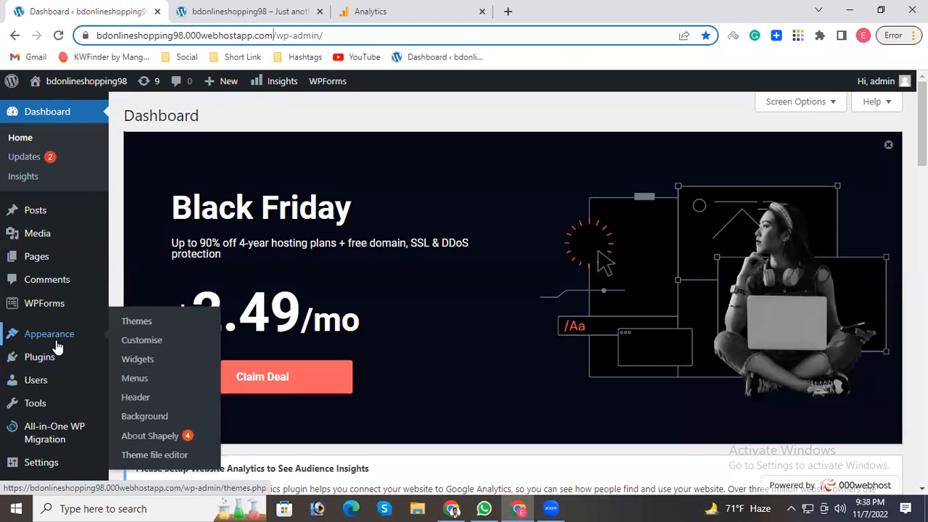
left_click(154, 455)
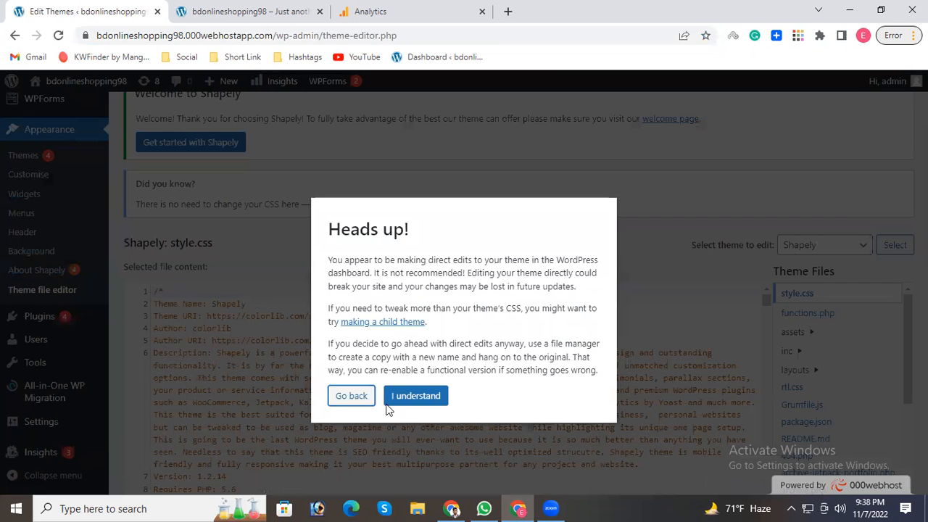
left_click(406, 397)
scroll(570, 383, "down", 3)
scroll(829, 380, "down", 3)
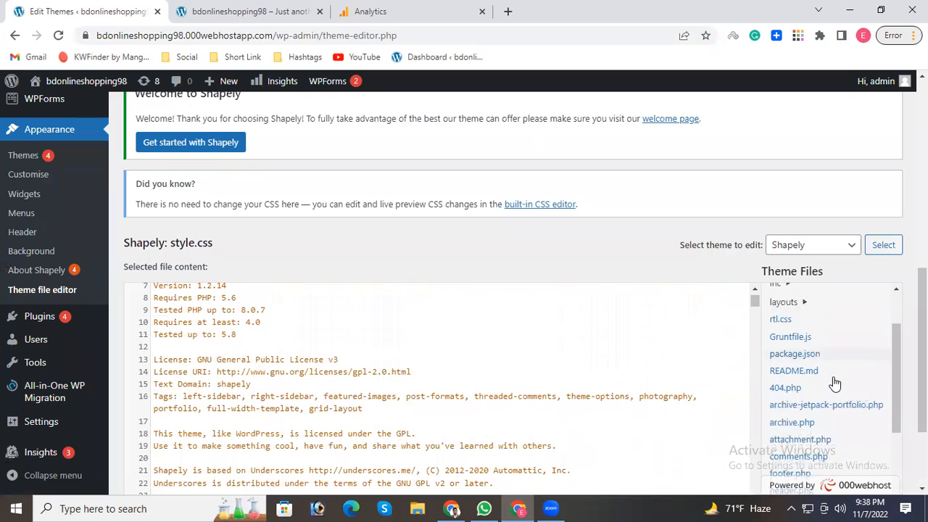
scroll(826, 393, "down", 1)
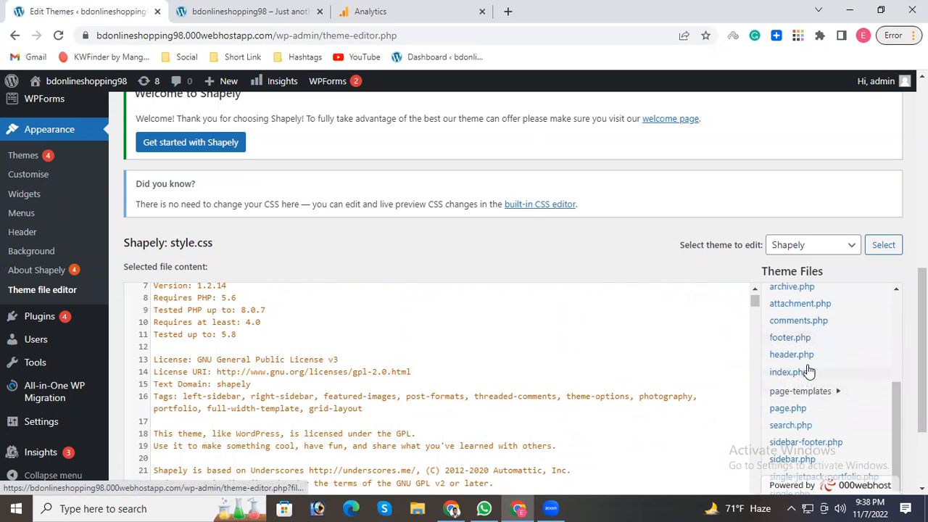
left_click(785, 361)
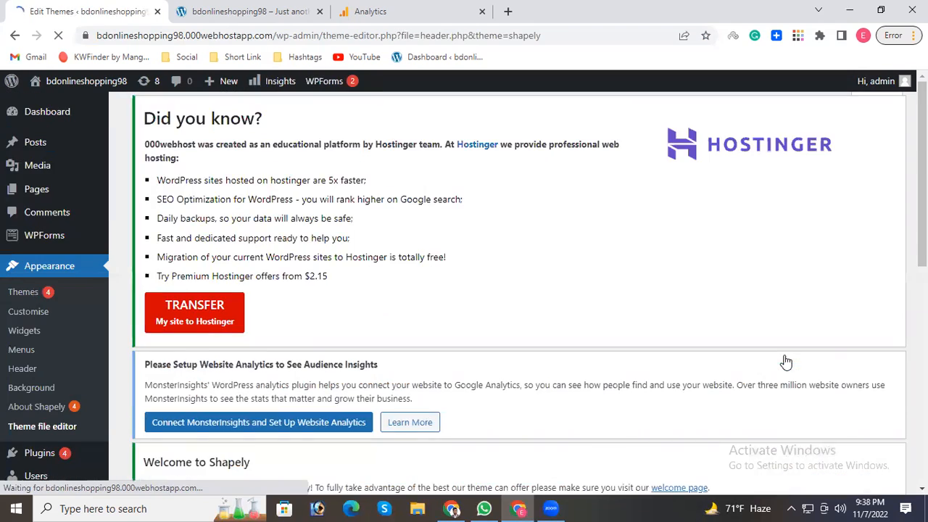
scroll(184, 305, "down", 3)
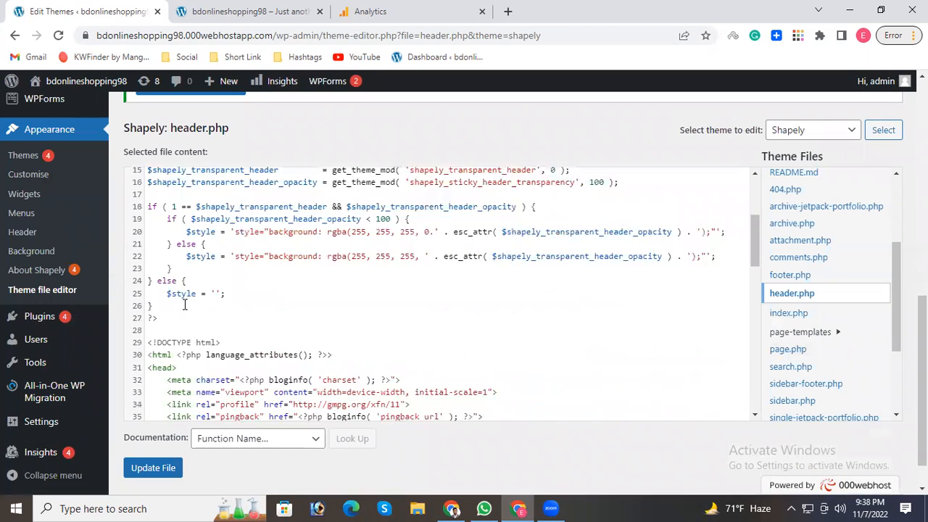
Check in Google Analytics where the tag must be inserted, select <head> in the instructions, and return to header.php.
left_click(361, 12)
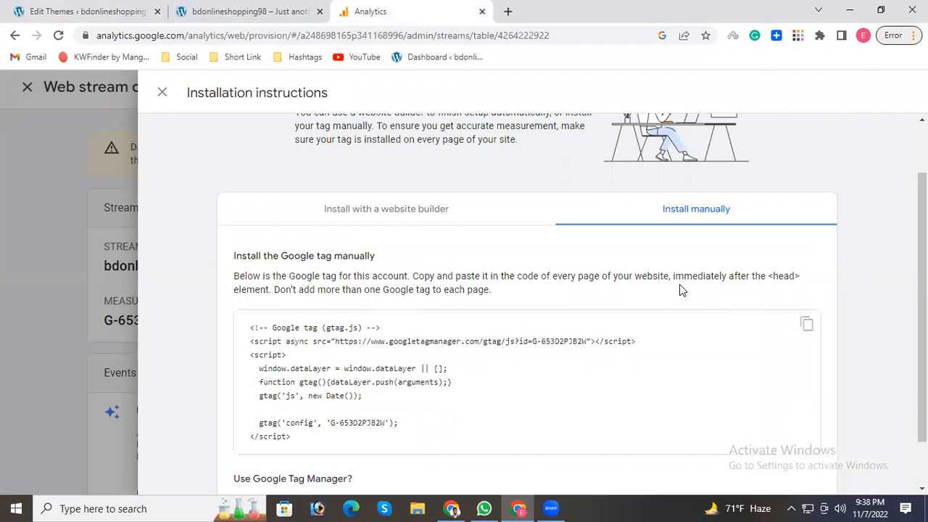
left_click_drag(725, 283, 772, 282)
left_click(791, 281)
left_click(246, 11)
left_click(71, 7)
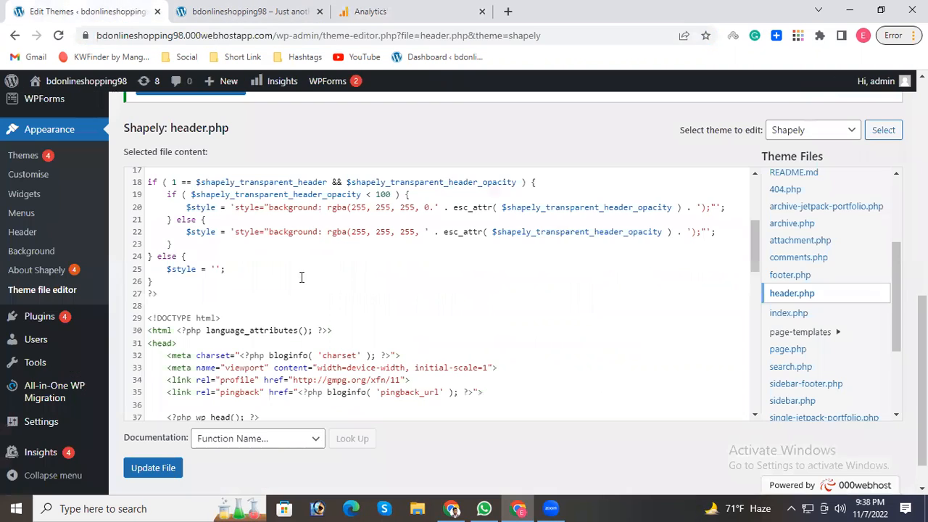
Search header.php for <head> and place the text cursor right after that opening tag.
left_click_drag(184, 341, 148, 341)
left_click(199, 313)
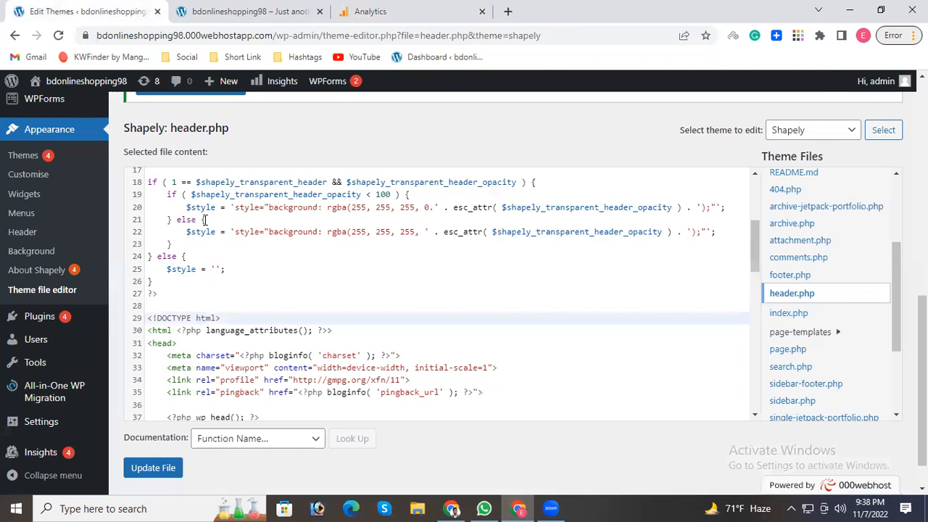
left_click_drag(176, 343, 146, 342)
key("ctrl+c")
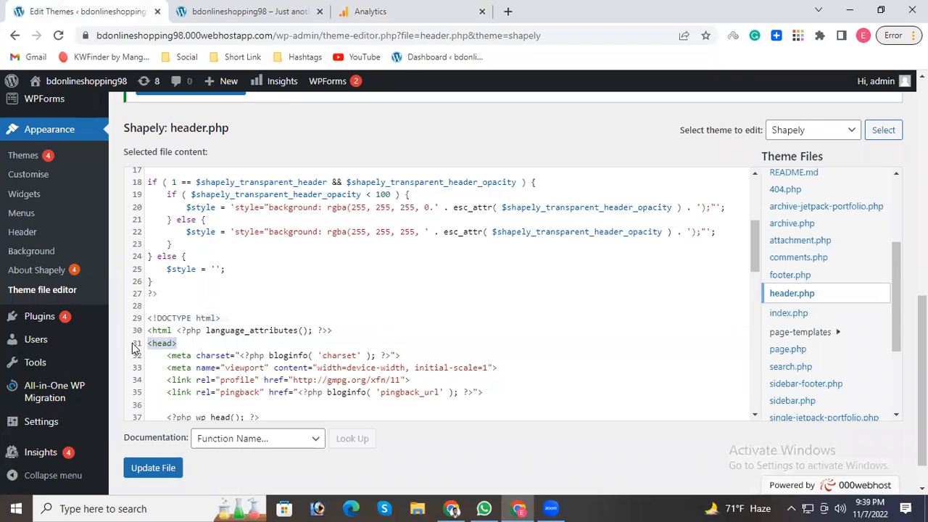
left_click(176, 293)
key("ctrl+f")
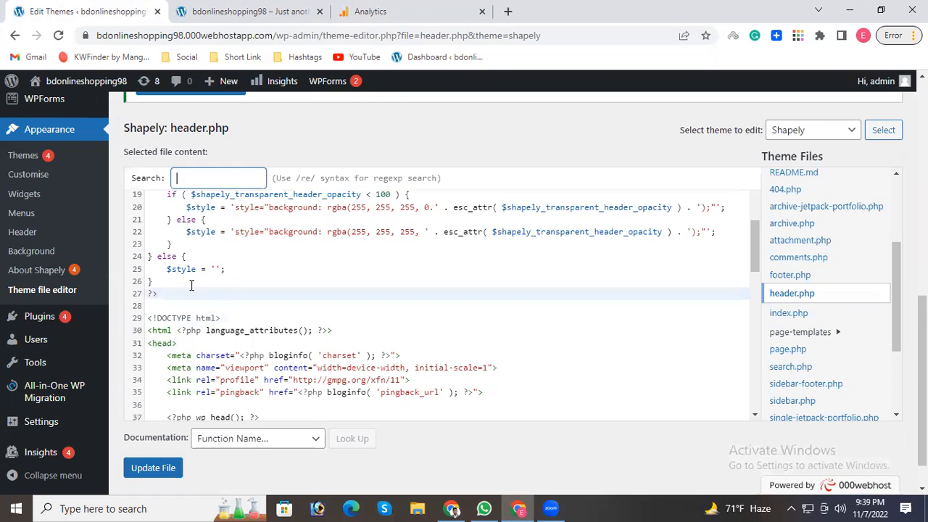
key("ctrl+v")
key("Return")
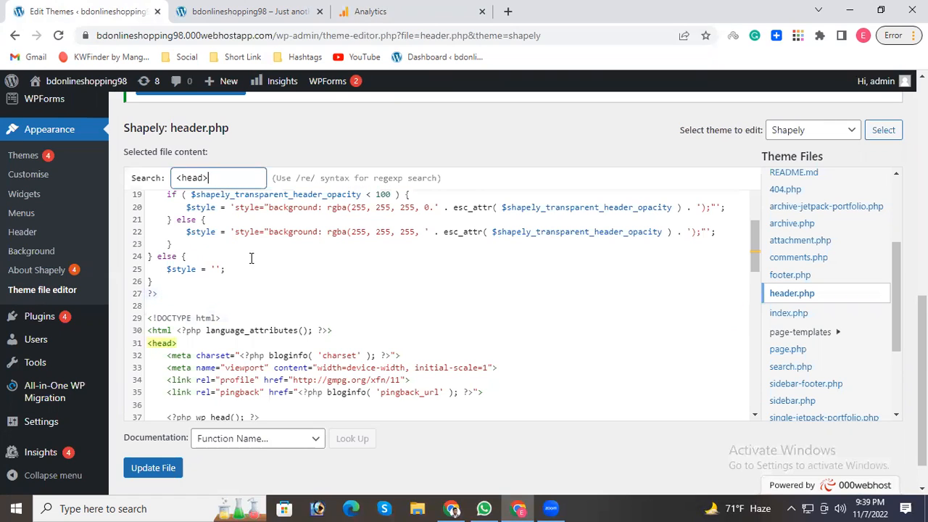
left_click(174, 345)
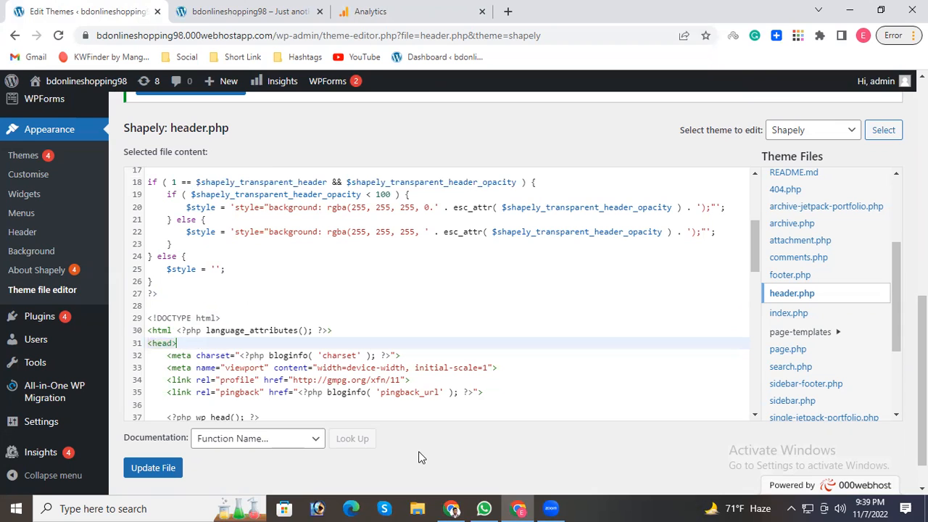
Copy the Google tag code from Analytics and paste it into header.php below <head>, leaving blank lines before it.
left_click(406, 11)
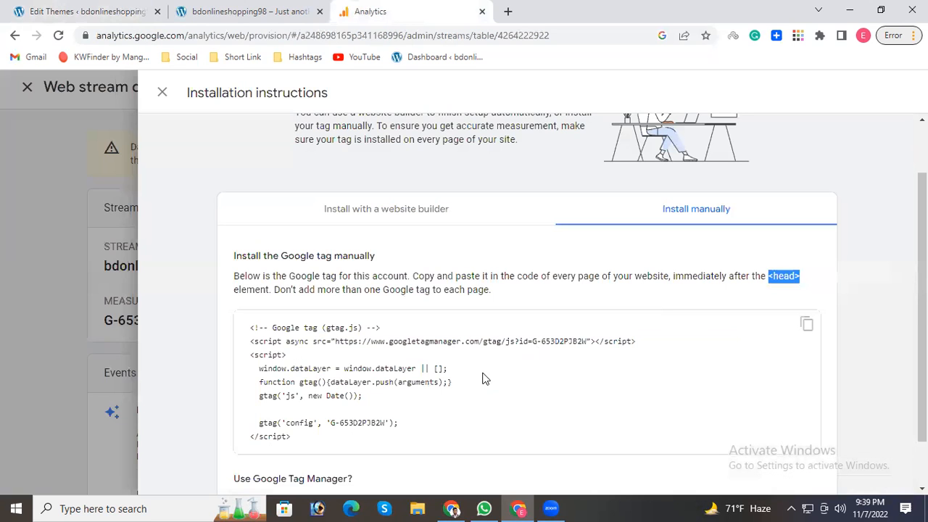
left_click(807, 324)
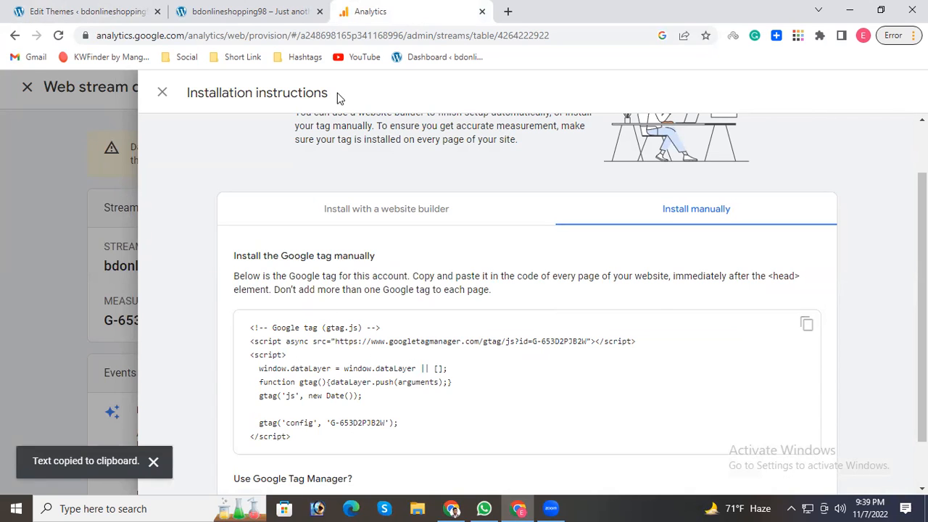
left_click(50, 3)
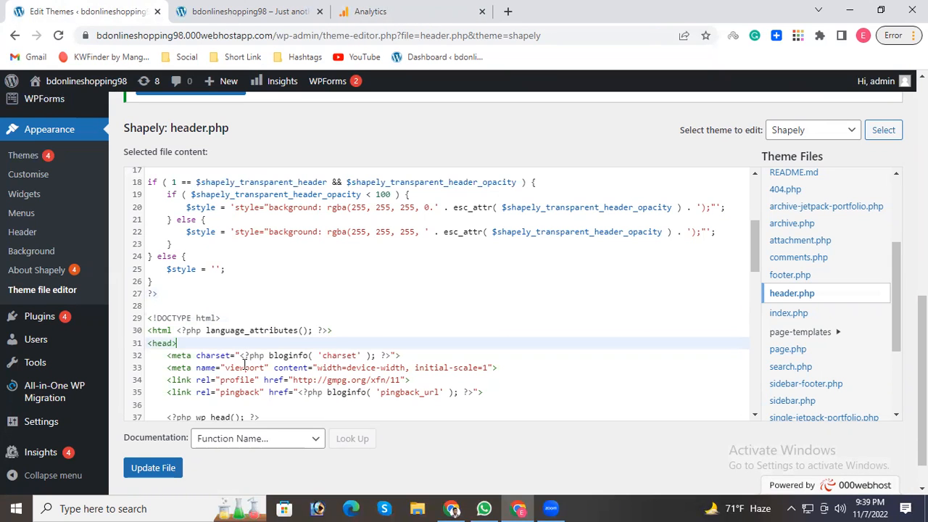
key("Return")
key("Return")
key("Return")
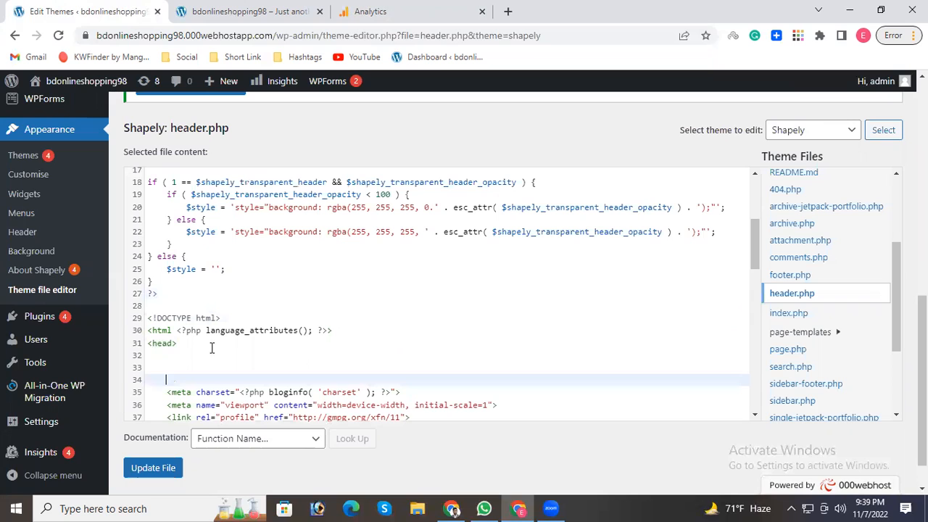
key("ctrl+v")
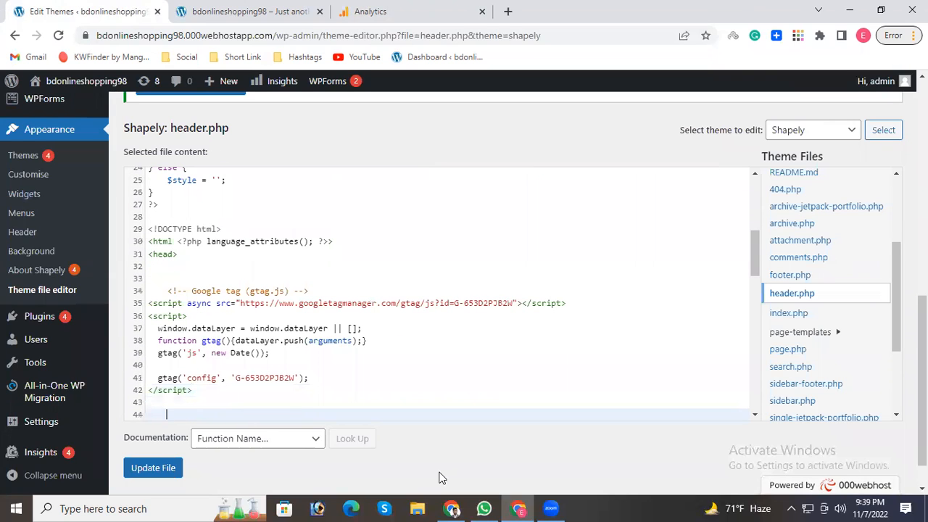
Save the updated header.php, and in Google Analytics close the tag installation instructions and the web stream details.
left_click(142, 469)
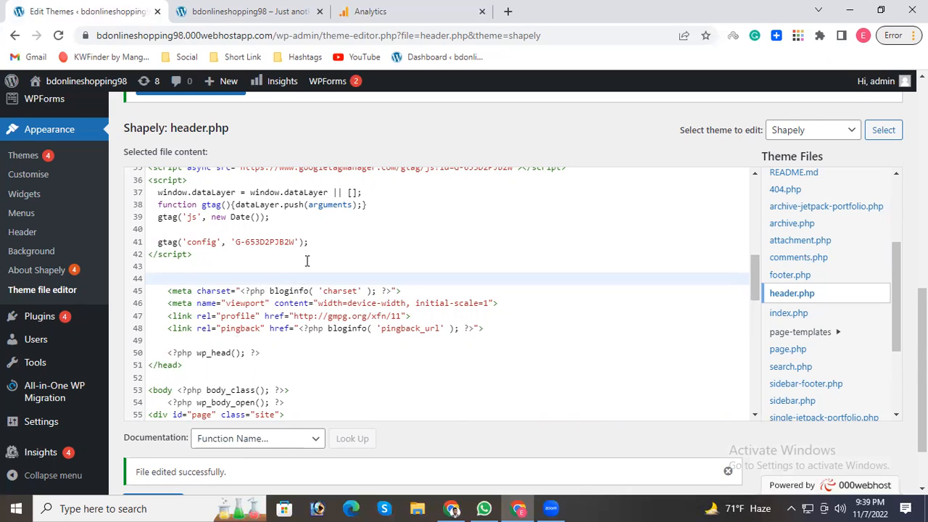
left_click(375, 9)
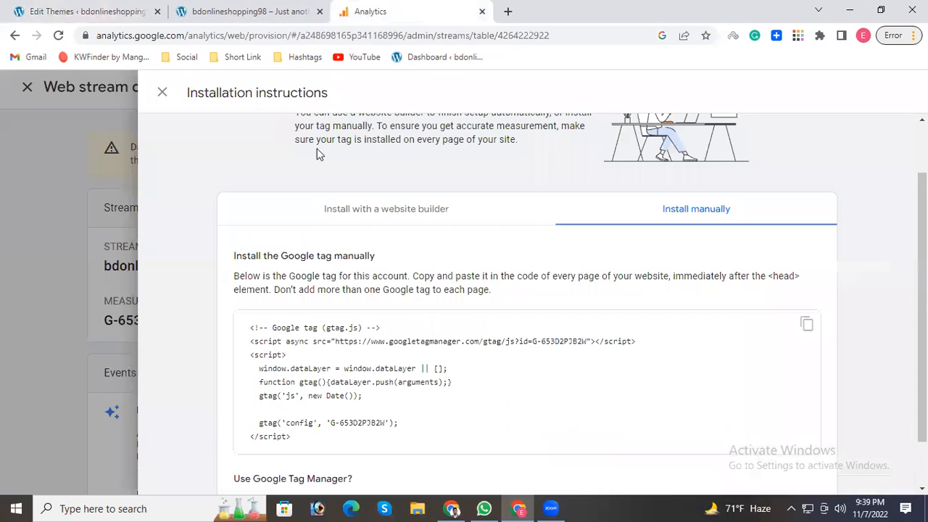
scroll(464, 353, "down", 2)
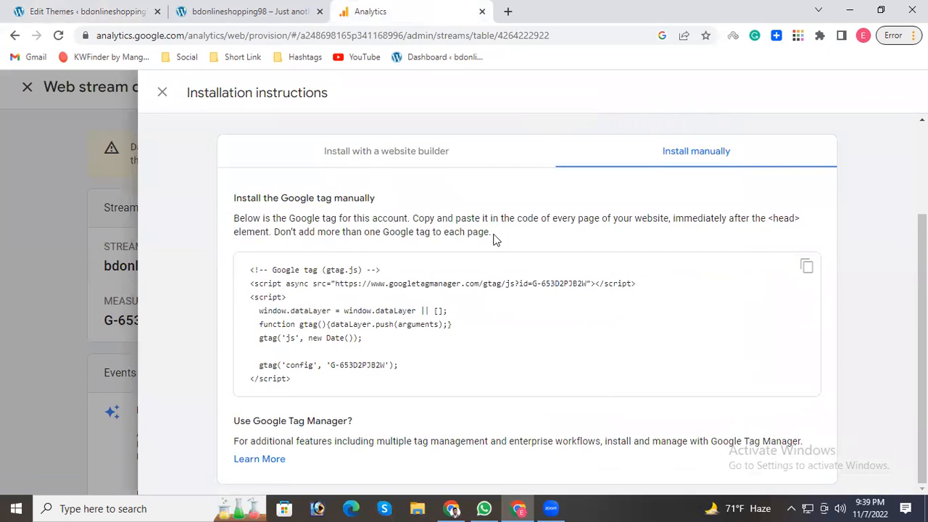
scroll(497, 240, "up", 2)
left_click(162, 91)
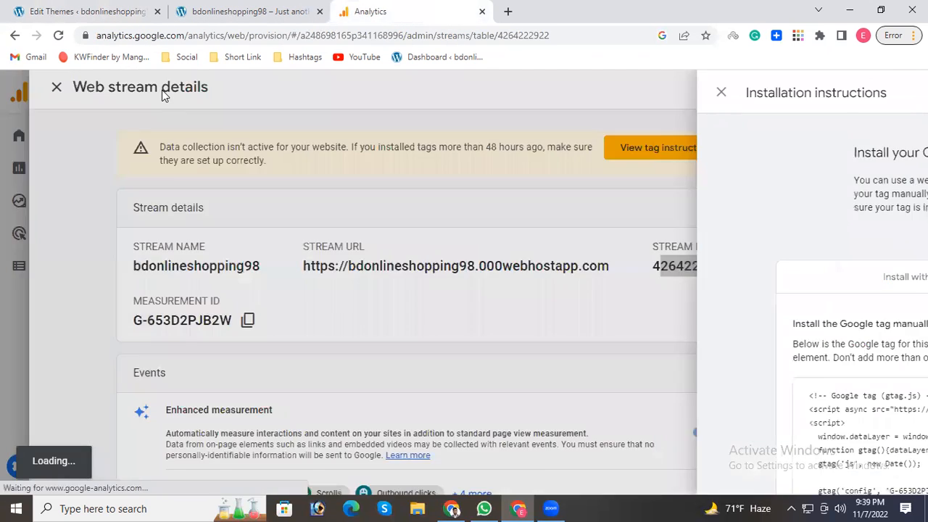
left_click(136, 88)
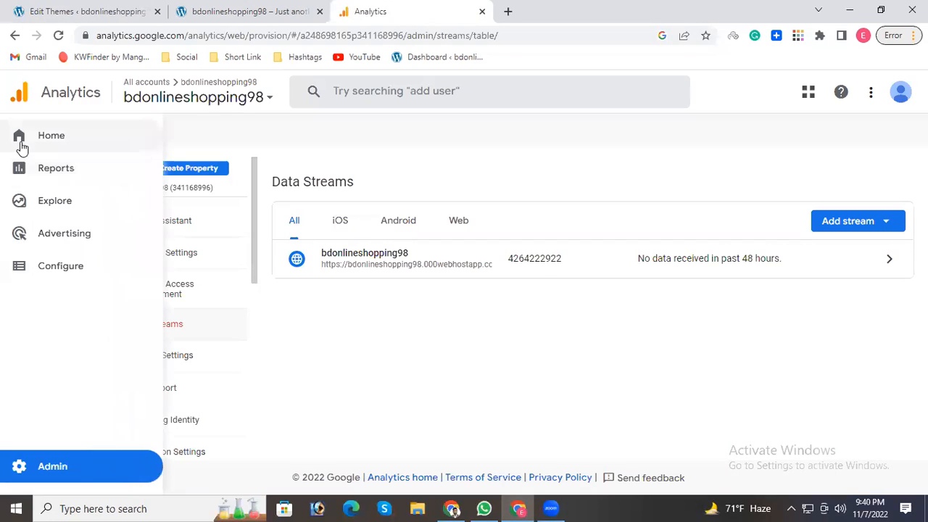
Open the Reports snapshot and look through its user, campaign and country cards.
left_click(61, 175)
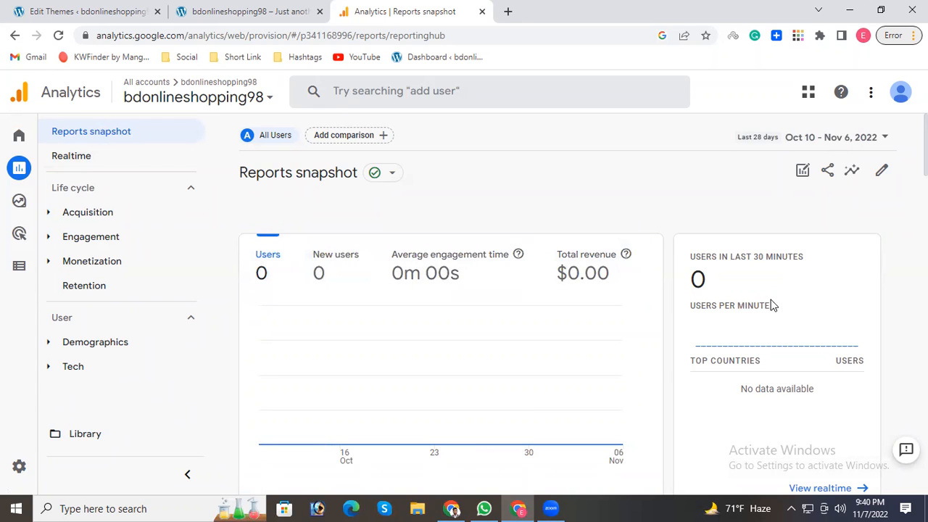
scroll(779, 283, "down", 9)
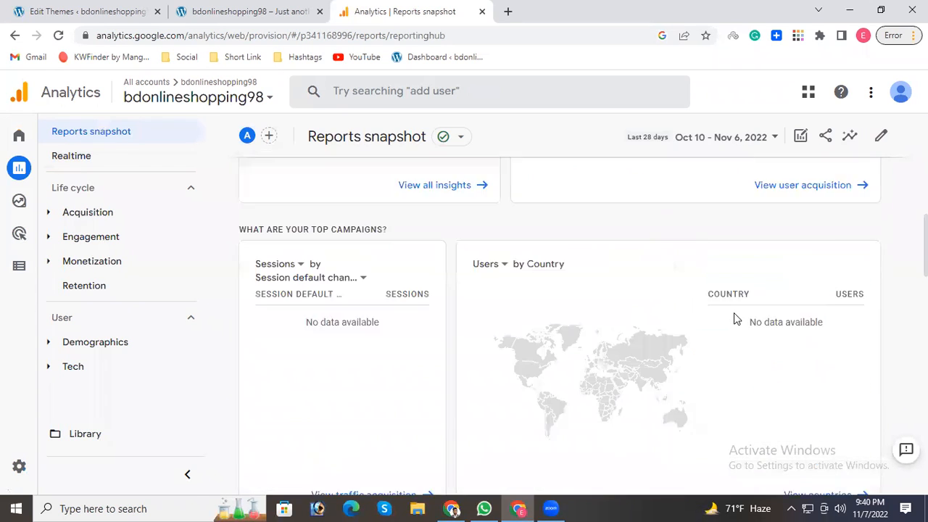
scroll(732, 314, "up", 4)
Browse the bdonlineshopping98 site, visit the A WordPress Commenter link under Recent Comments, and return to the site.
left_click(293, 9)
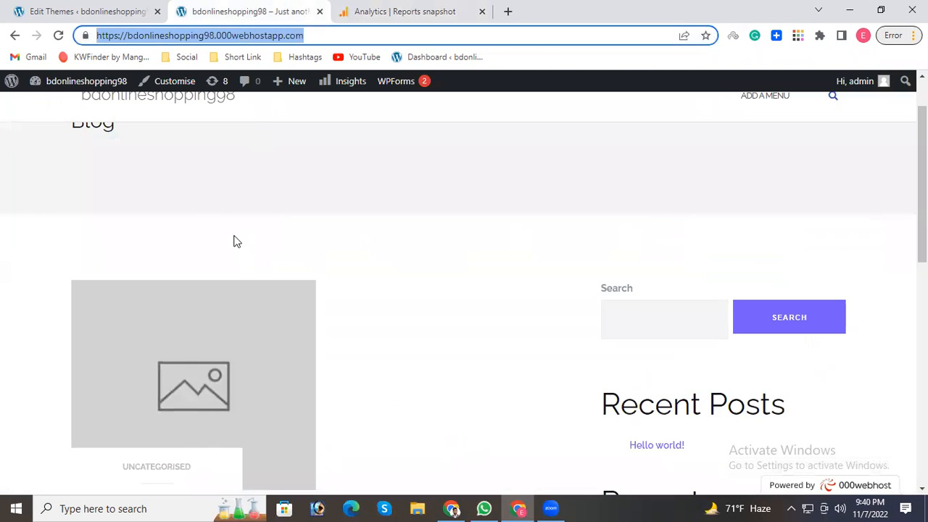
scroll(580, 254, "down", 5)
scroll(159, 198, "down", 2)
scroll(176, 242, "up", 3)
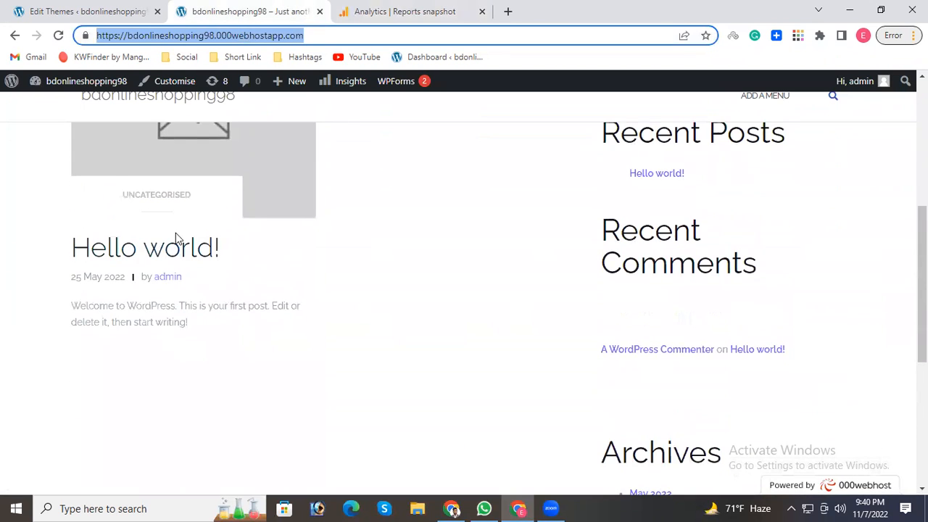
left_click(168, 276)
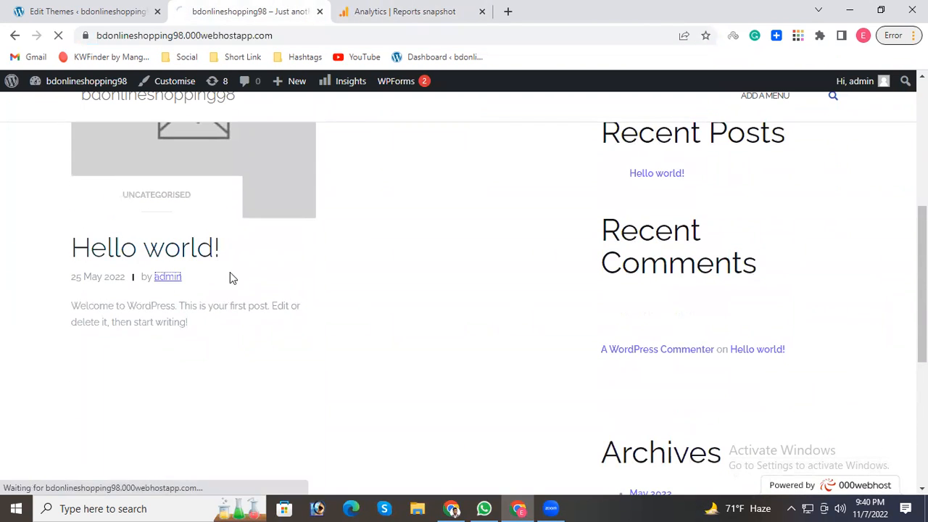
left_click(689, 352)
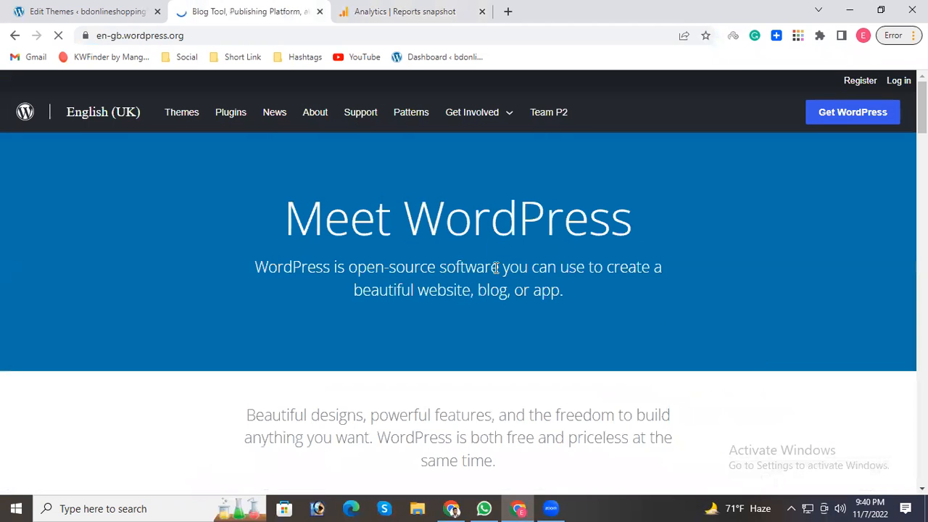
left_click(15, 35)
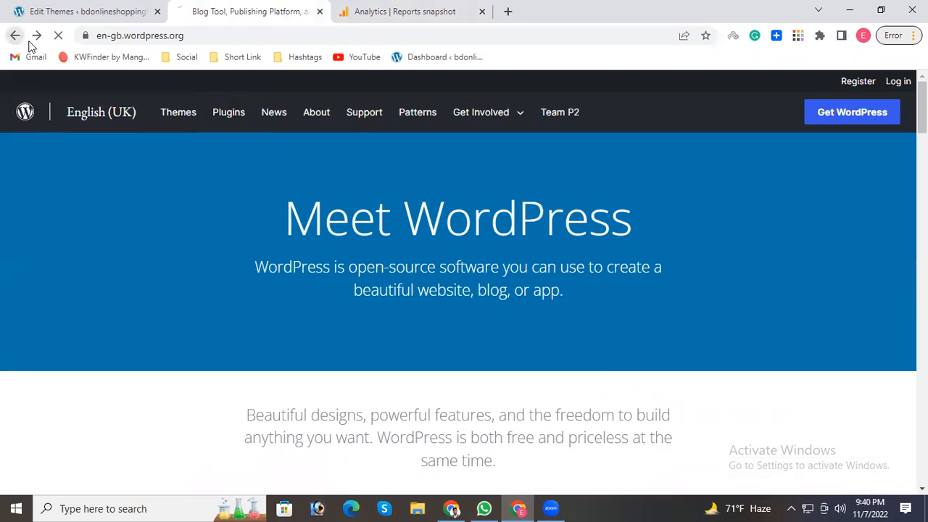
scroll(757, 297, "up", 8)
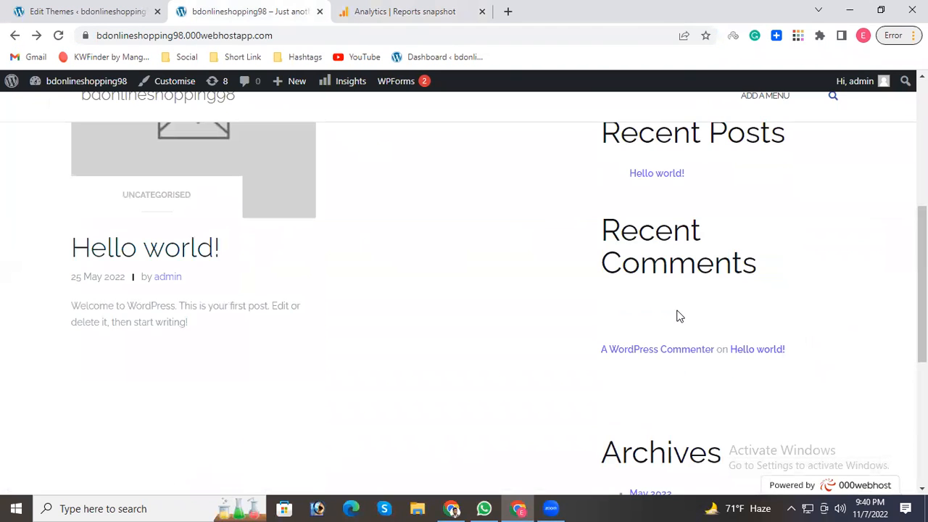
Load the site's home page from its title, and reload the Reports snapshot in Google Analytics.
left_click(150, 118)
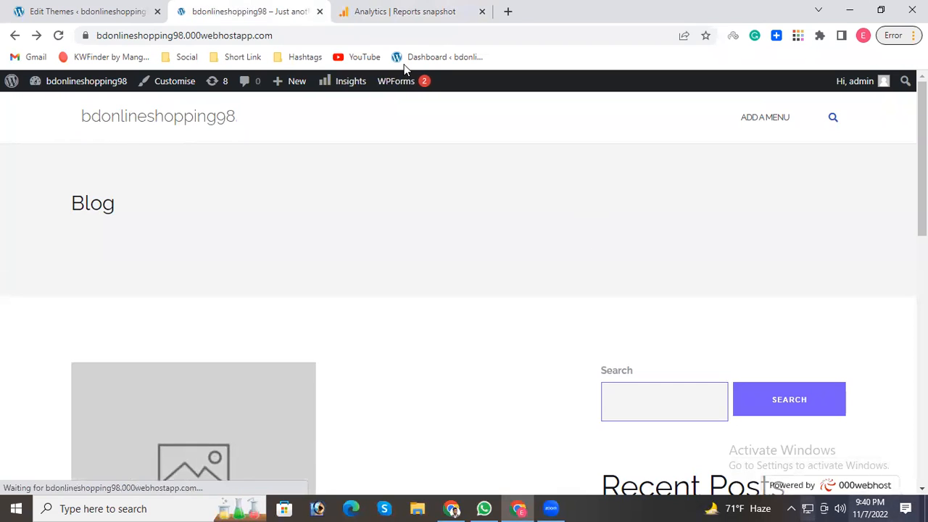
left_click(415, 8)
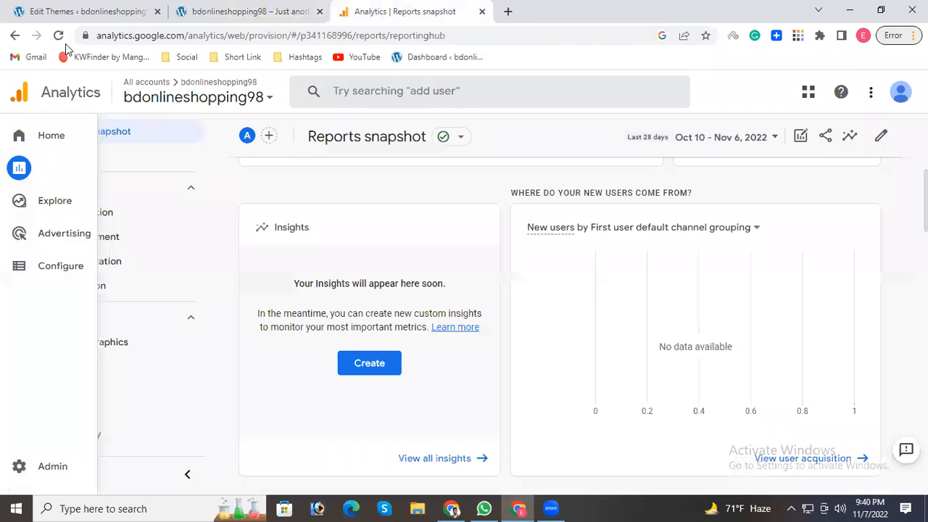
left_click(58, 35)
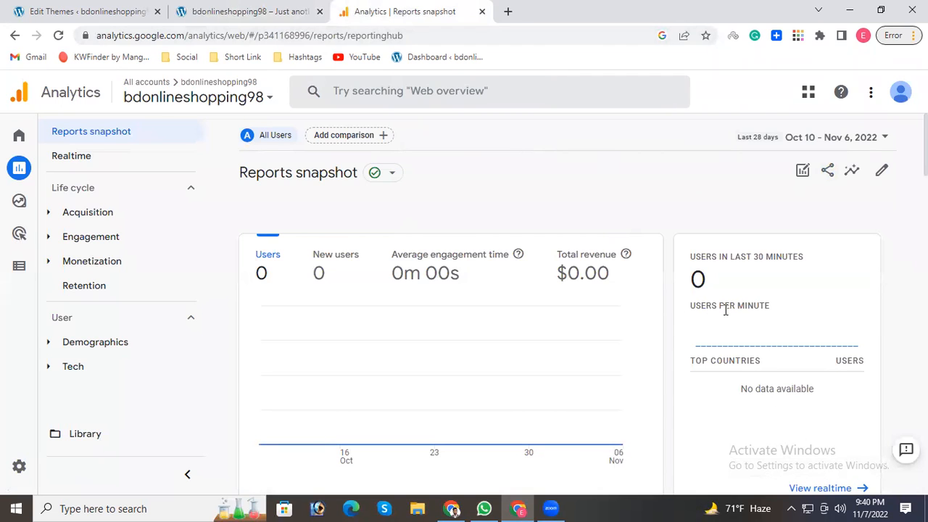
Browse the website down to its Categories, open the Uncategorised category page, and return to the Analytics report.
left_click(230, 10)
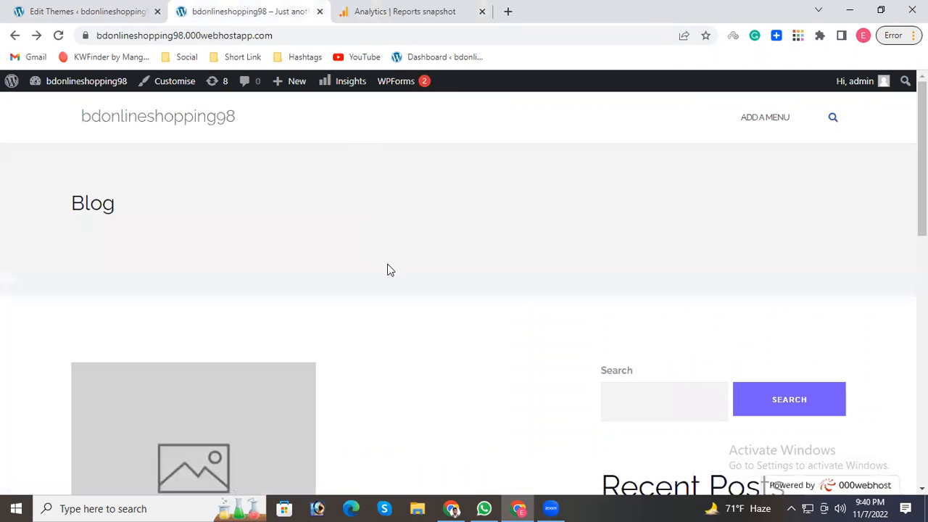
scroll(676, 388, "down", 3)
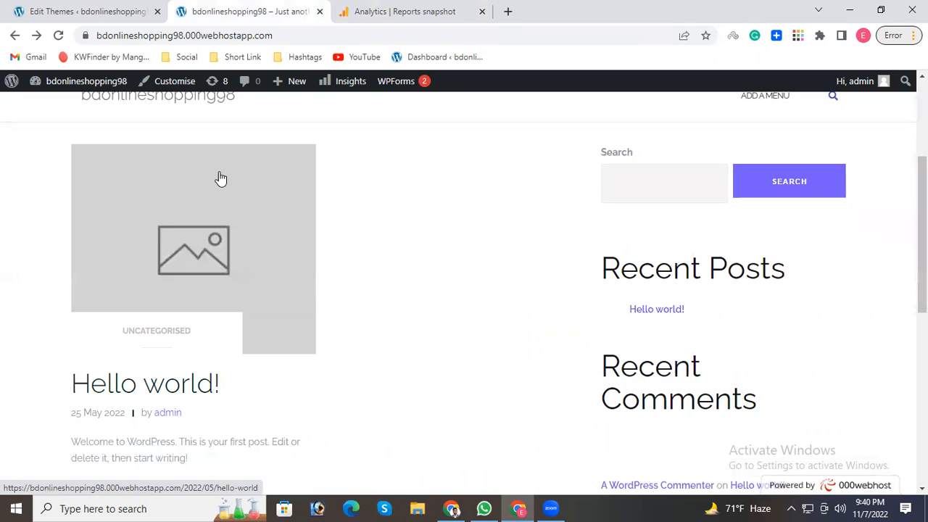
scroll(203, 182, "up", 3)
scroll(185, 187, "down", 5)
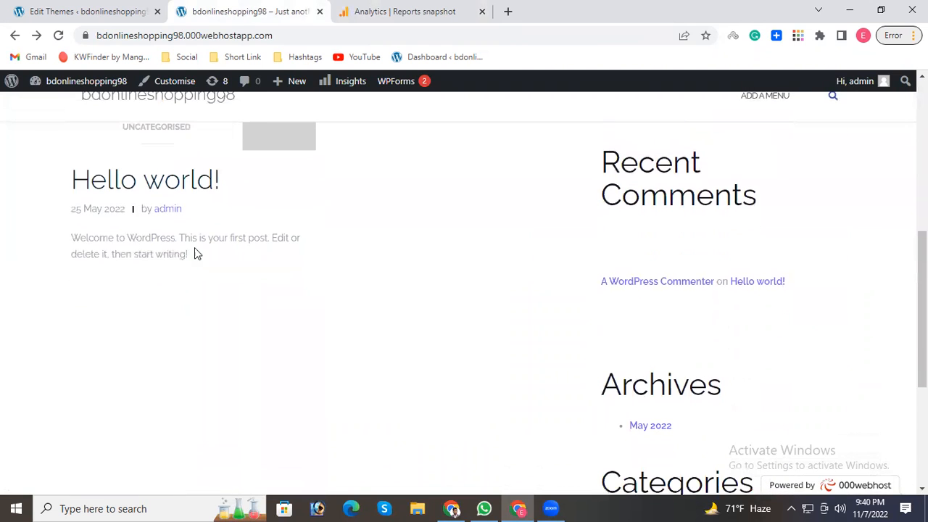
scroll(667, 276, "down", 3)
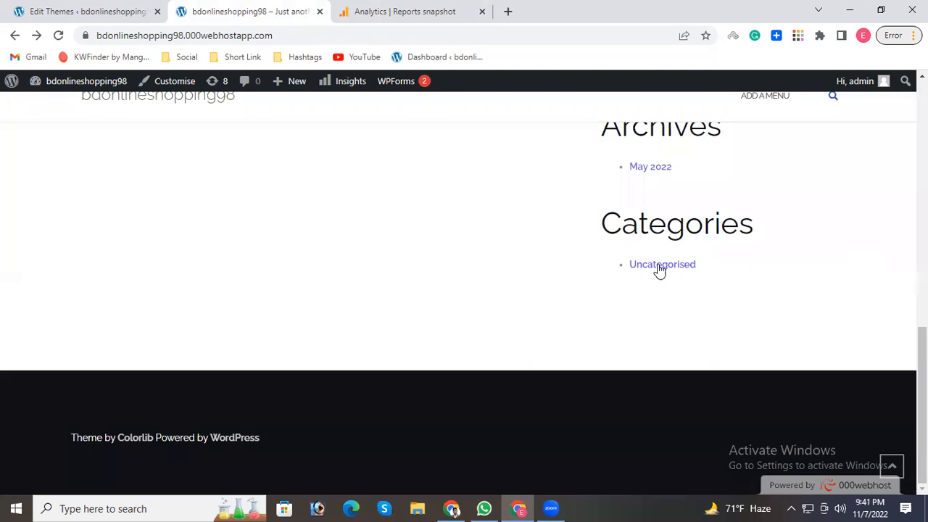
left_click(659, 267)
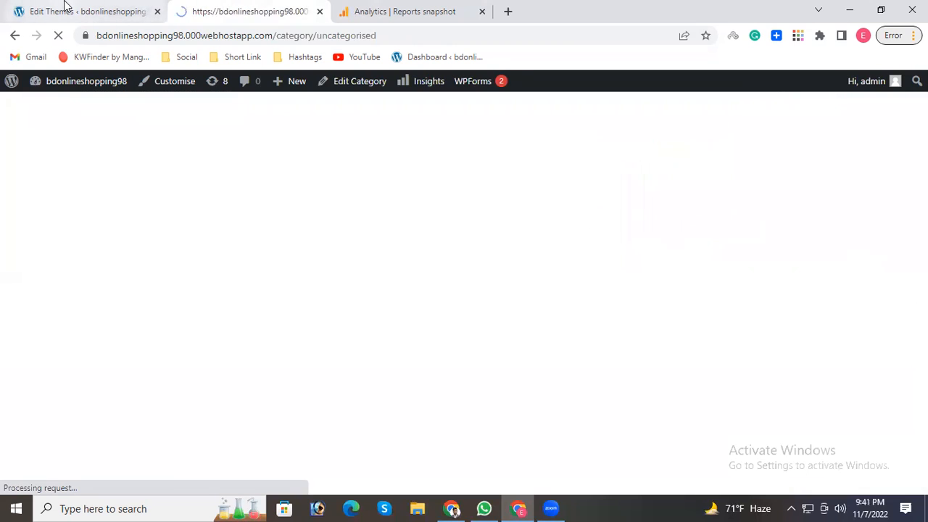
scroll(606, 339, "down", 4)
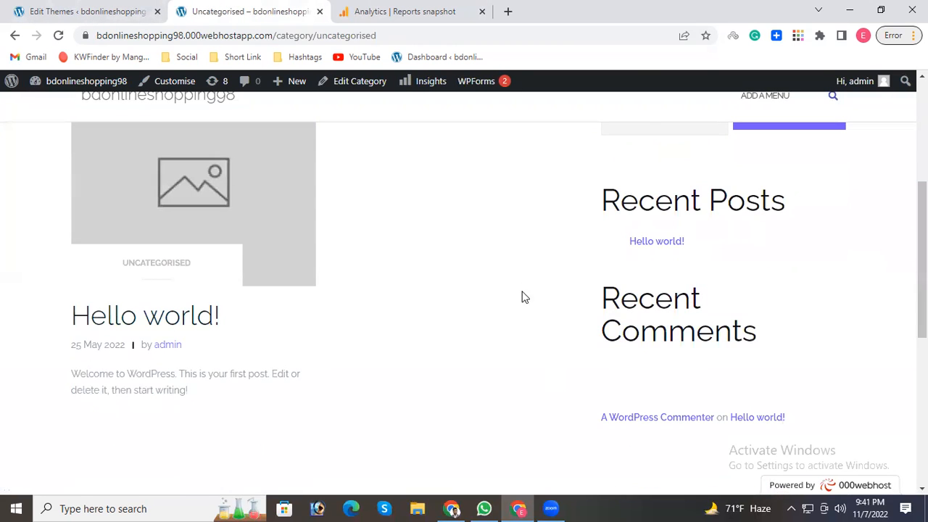
left_click(401, 9)
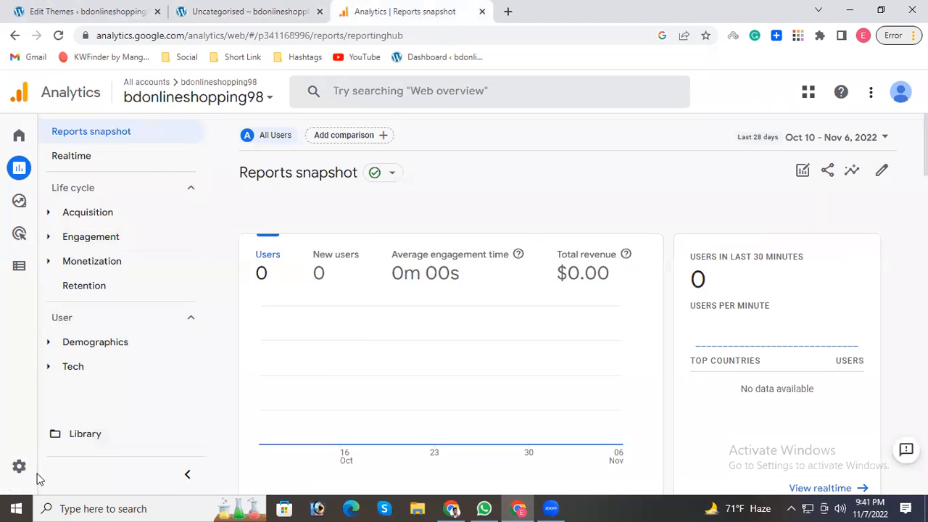
Open Property Access Management for bdonlineshopping98 in the Analytics admin settings, dismissing the tracking survey.
left_click(19, 467)
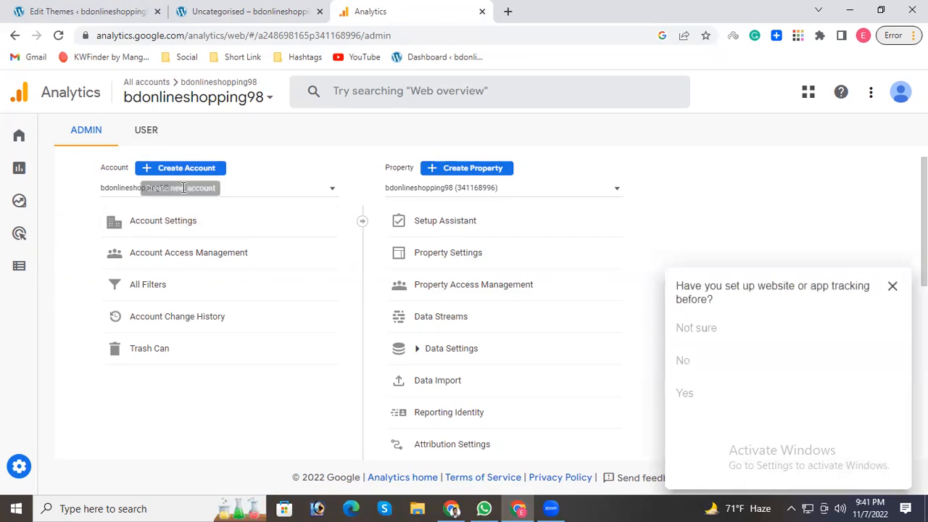
left_click(892, 287)
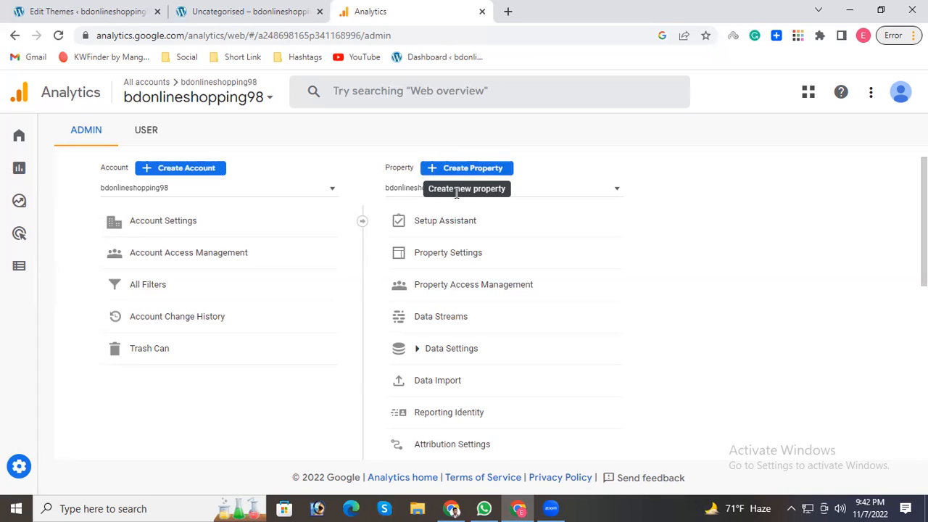
left_click(473, 293)
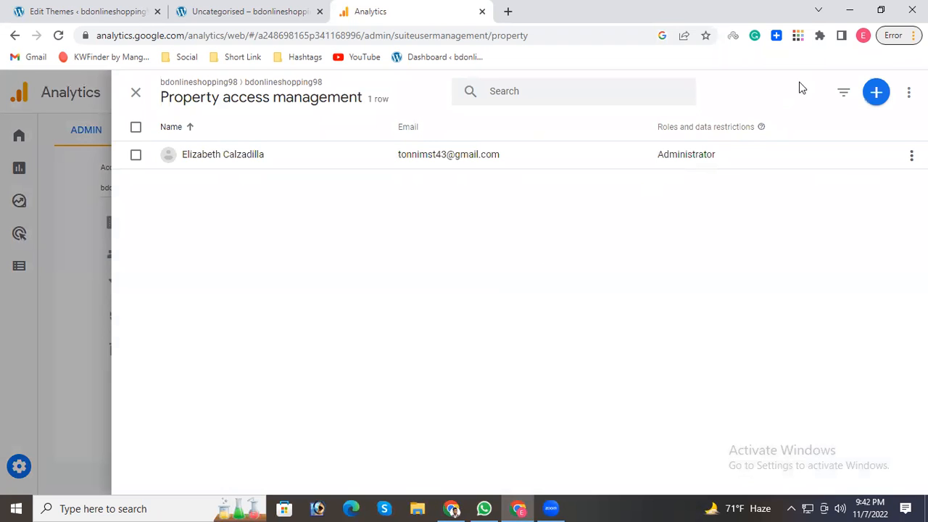
Start adding users to the property and choose the Editor role for them.
left_click(876, 92)
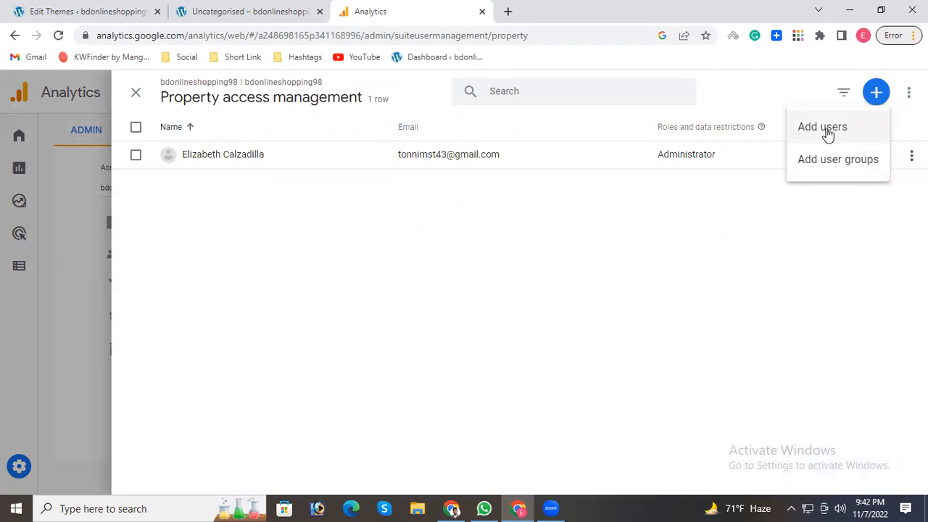
left_click(824, 128)
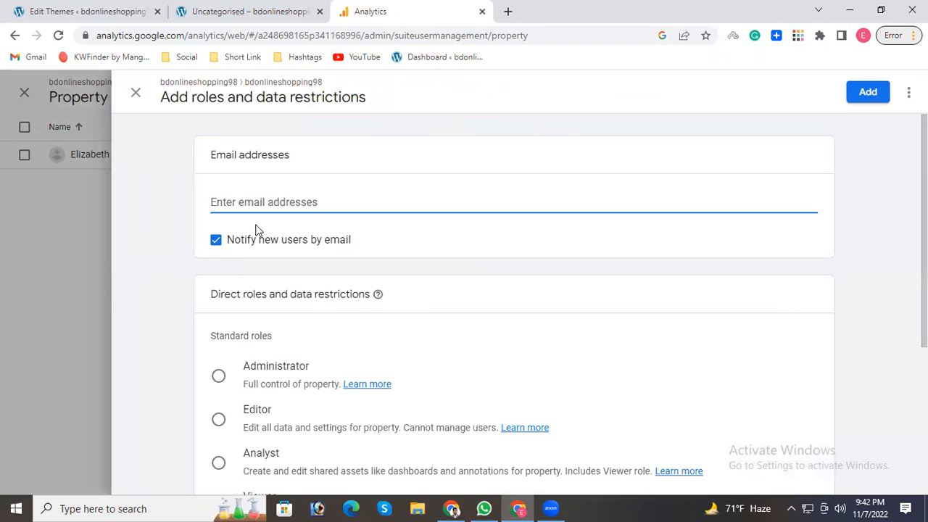
left_click(218, 376)
left_click(218, 420)
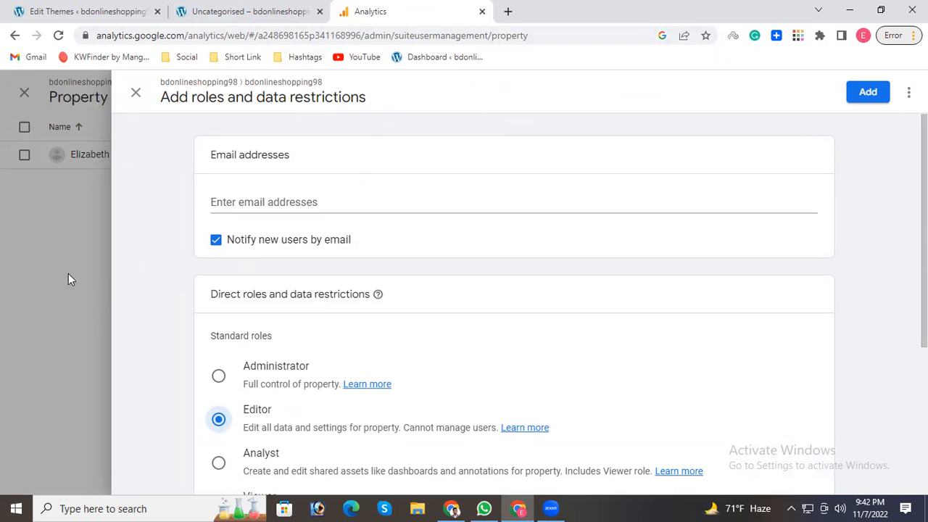
Try saving the new user without an email address, discard the entry, and close Property access management.
left_click(237, 197)
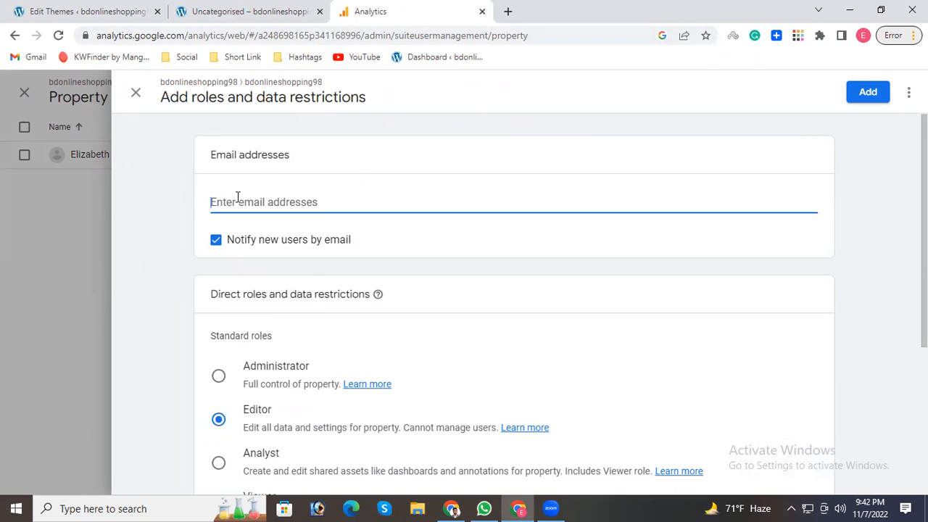
left_click(136, 92)
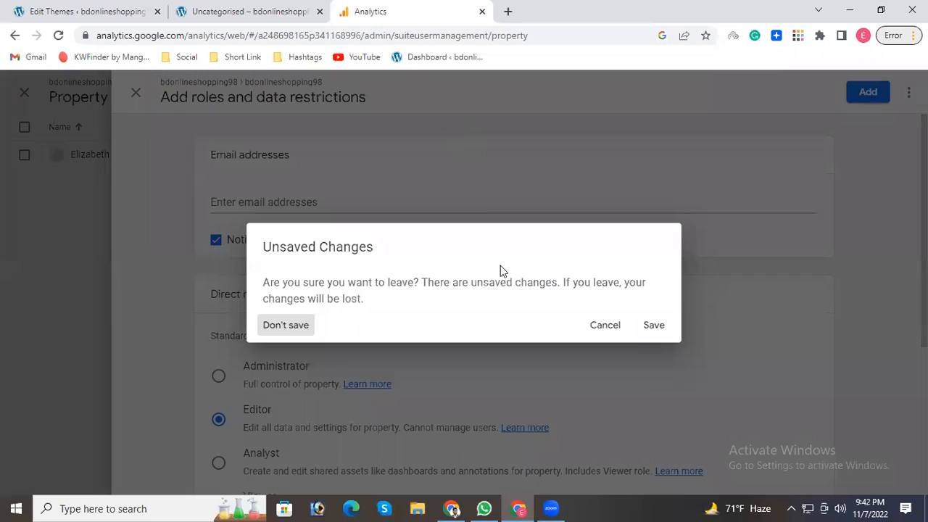
left_click(643, 330)
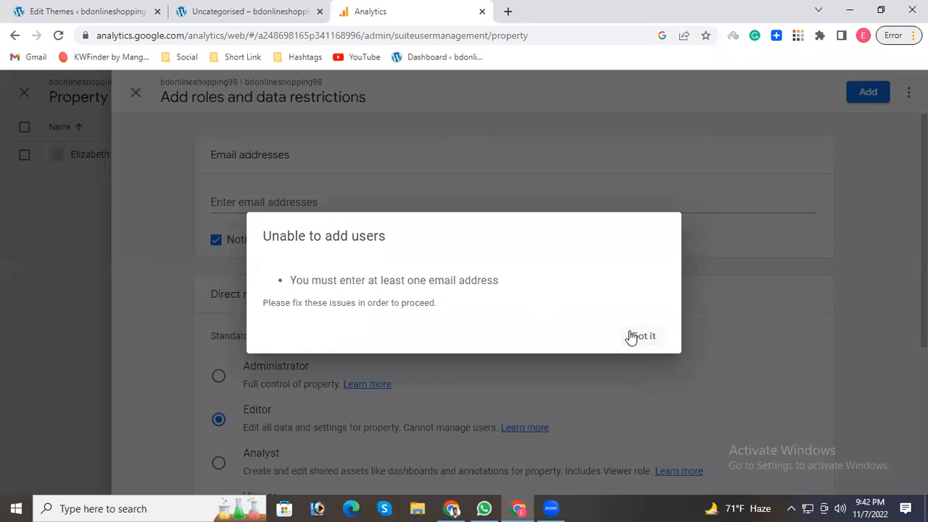
left_click(632, 338)
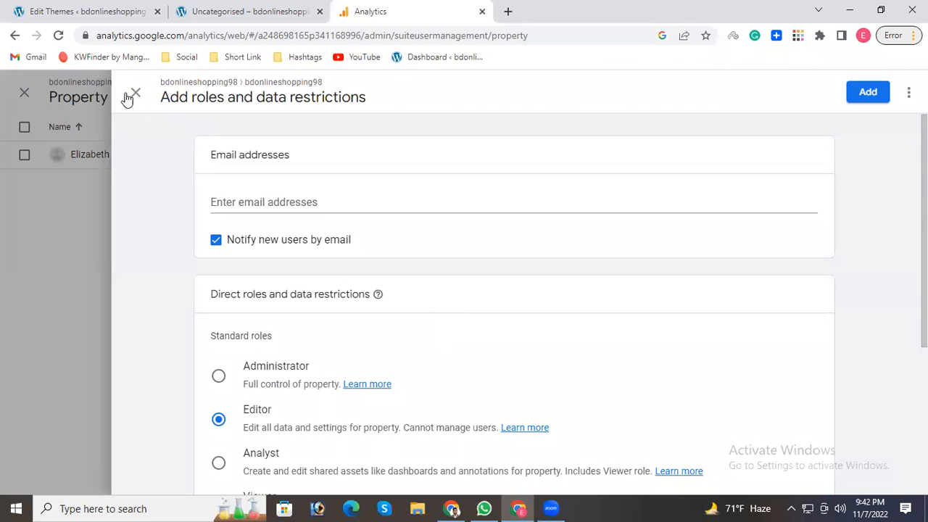
left_click(134, 95)
left_click(611, 333)
left_click(135, 94)
left_click(274, 325)
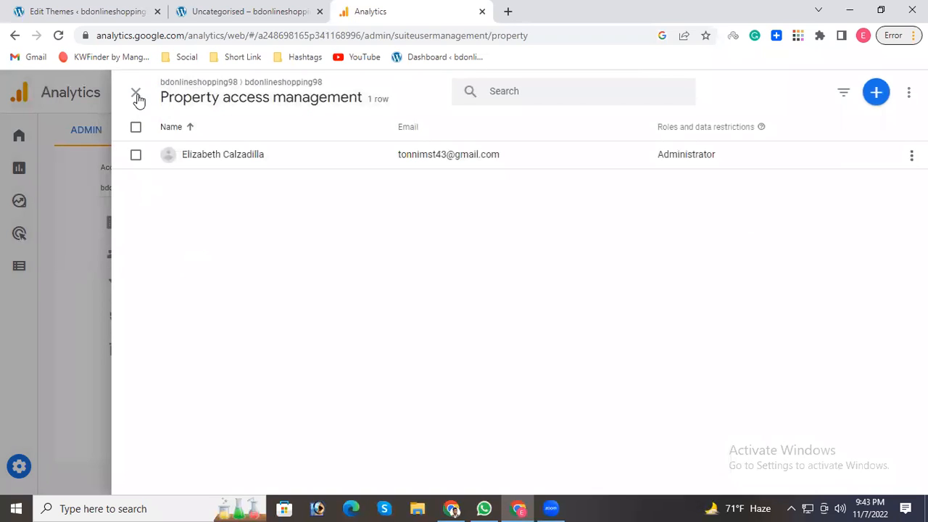
left_click(137, 96)
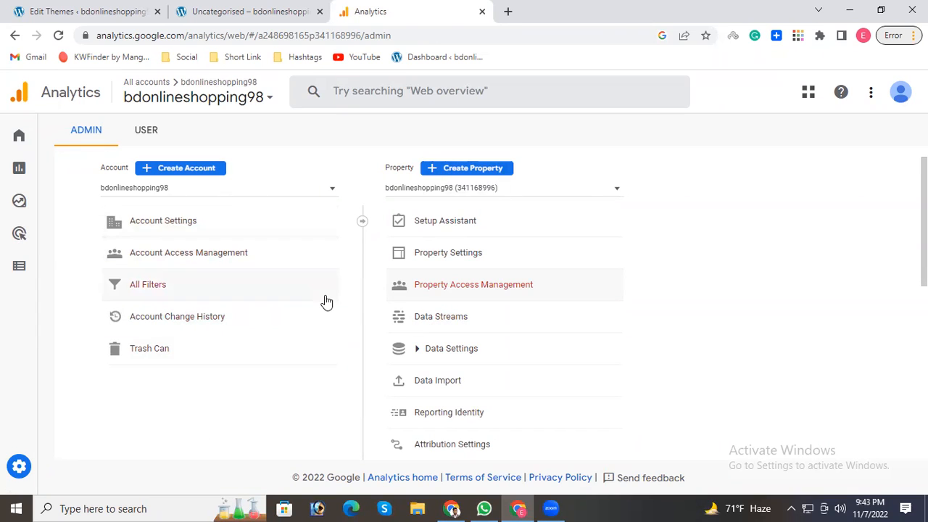
Start creating a property named "h" with United States time zone and US Dollar currency, and continue to the business information.
left_click(464, 172)
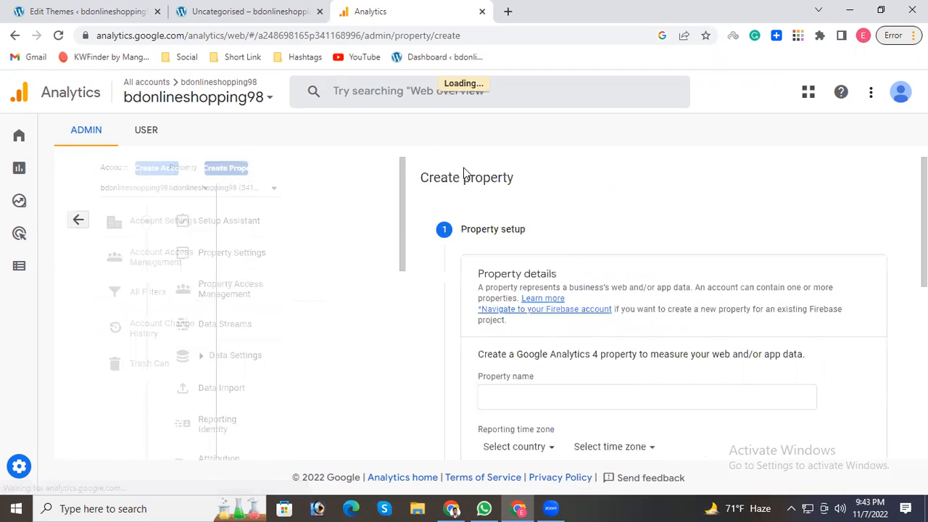
scroll(198, 294, "down", 2)
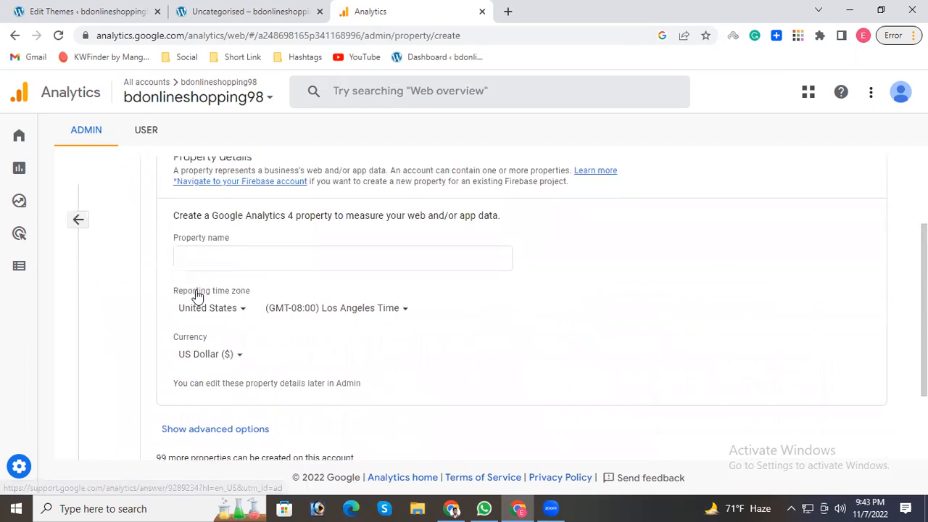
left_click(209, 238)
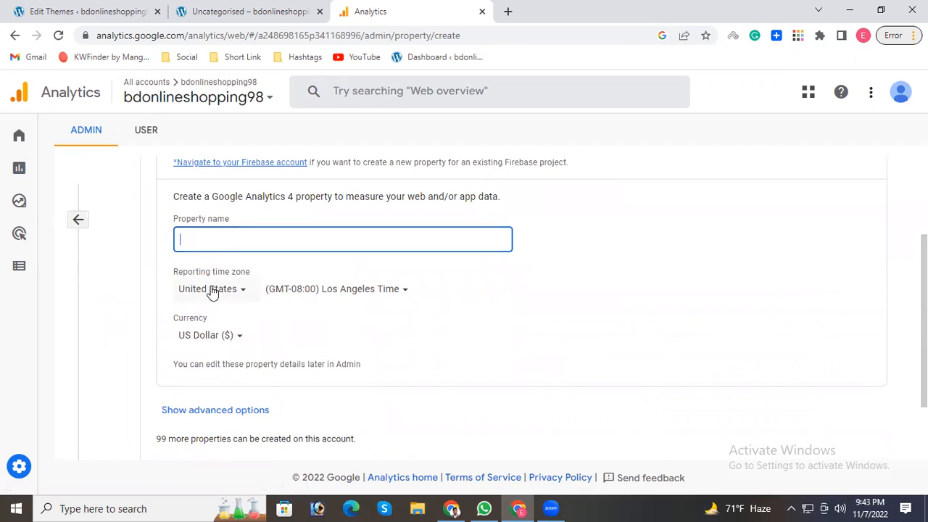
scroll(220, 338, "down", 2)
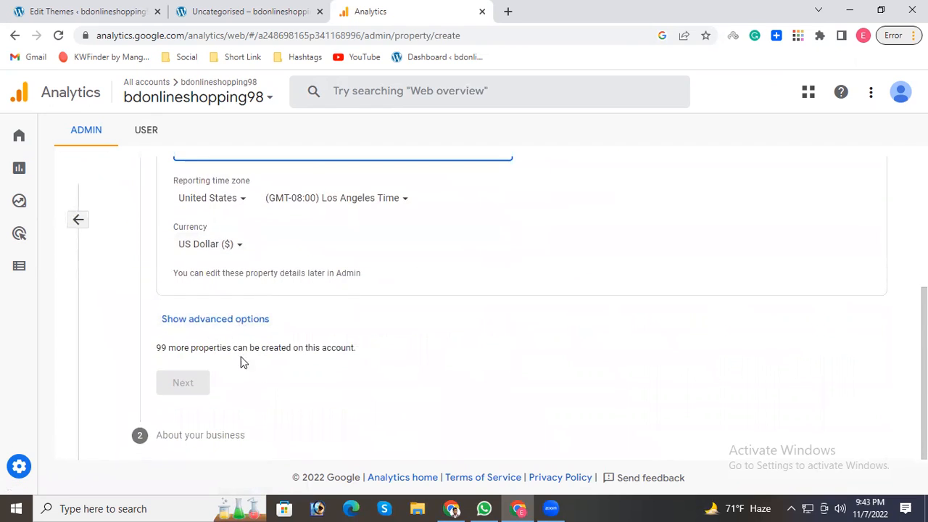
scroll(253, 275, "up", 2)
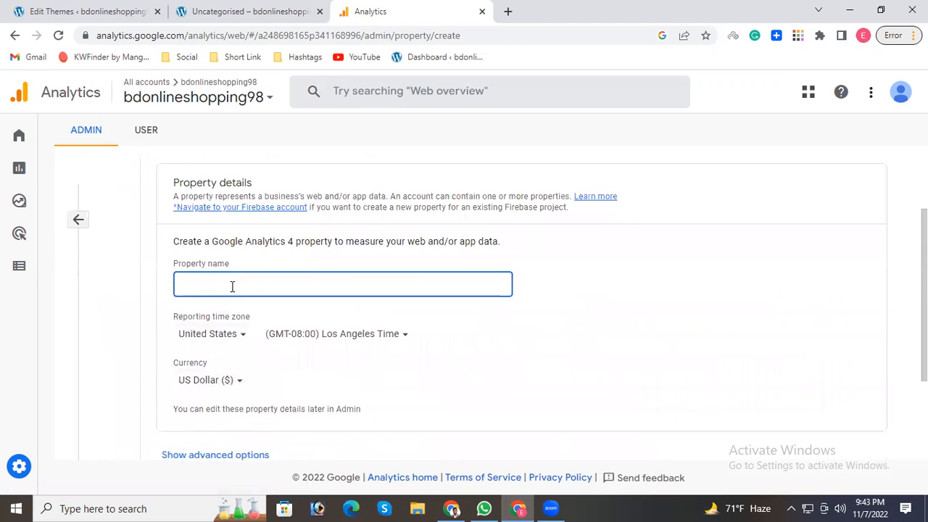
type("hfgjht")
scroll(232, 316, "down", 2)
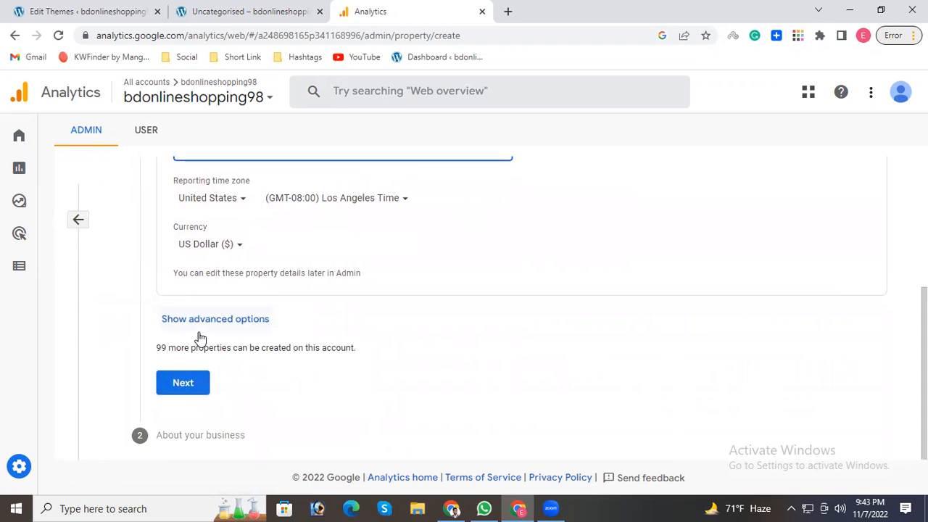
left_click(183, 386)
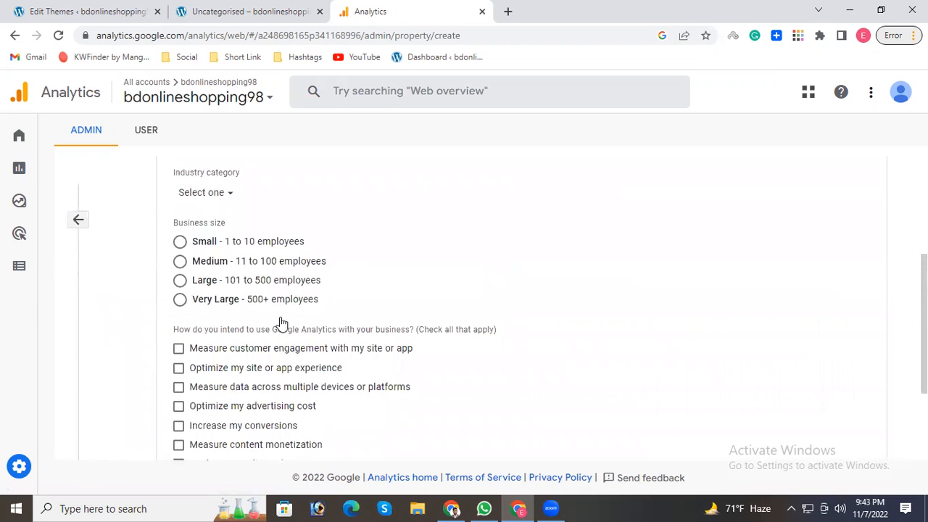
Set the industry category to Games and the business size to Medium - 11 to 100 employees.
left_click(226, 312)
left_click(226, 297)
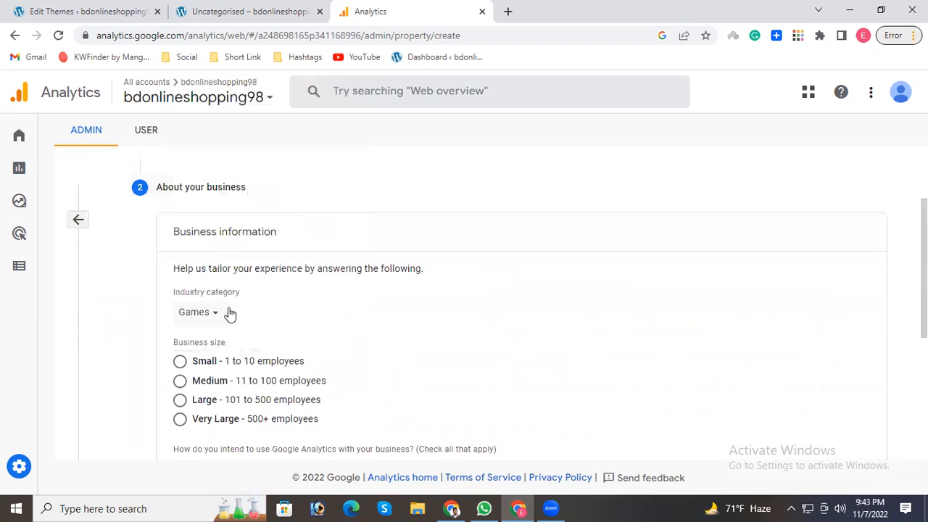
left_click(180, 381)
scroll(272, 348, "down", 3)
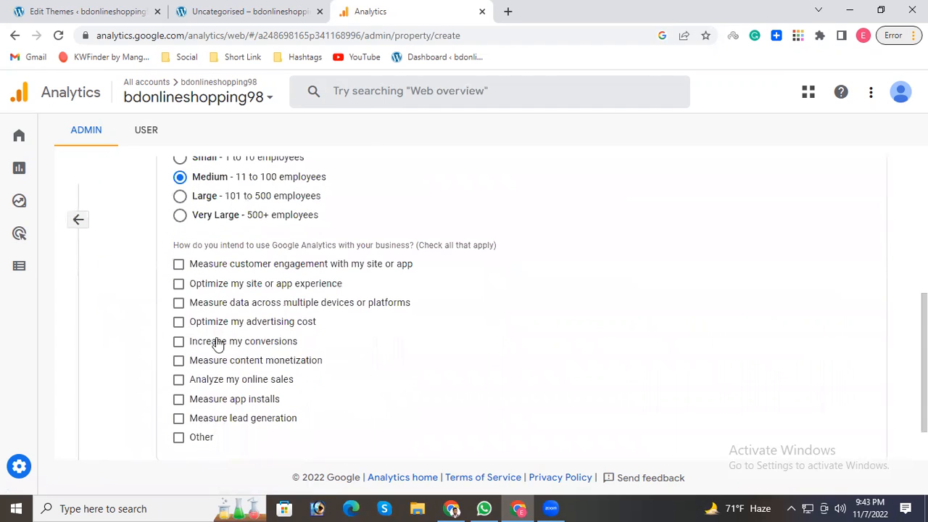
Select every intended use of Google Analytics from measuring customer engagement through measuring lead generation, leaving out Other.
left_click(178, 264)
left_click(180, 342)
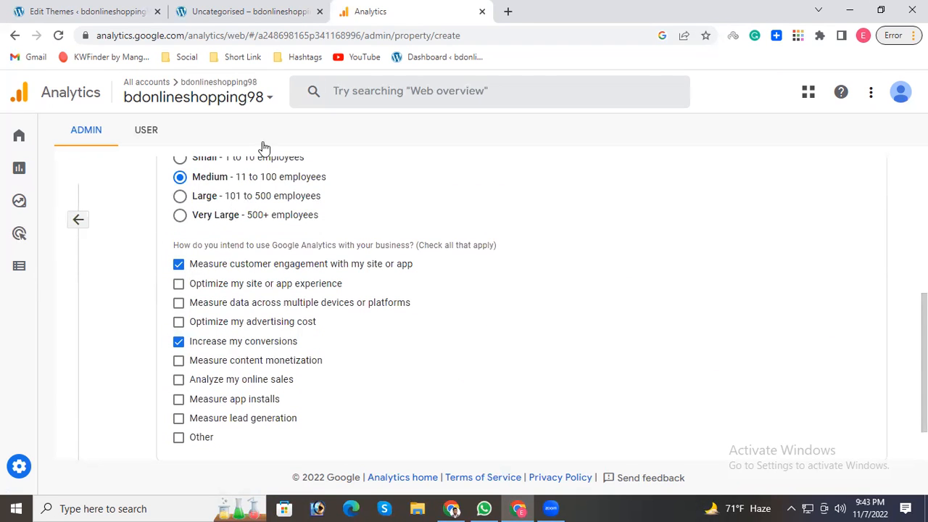
mouse_move(192, 6)
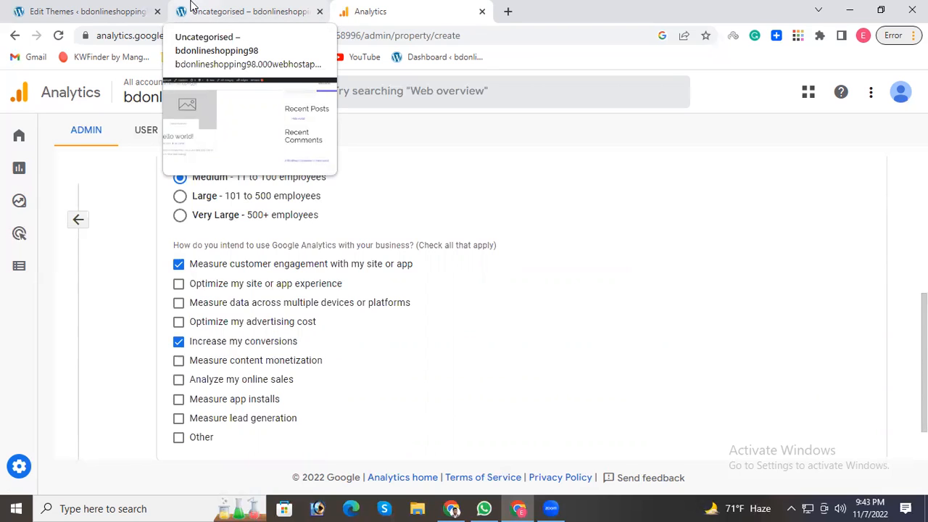
left_click(179, 286)
left_click(179, 303)
left_click(178, 323)
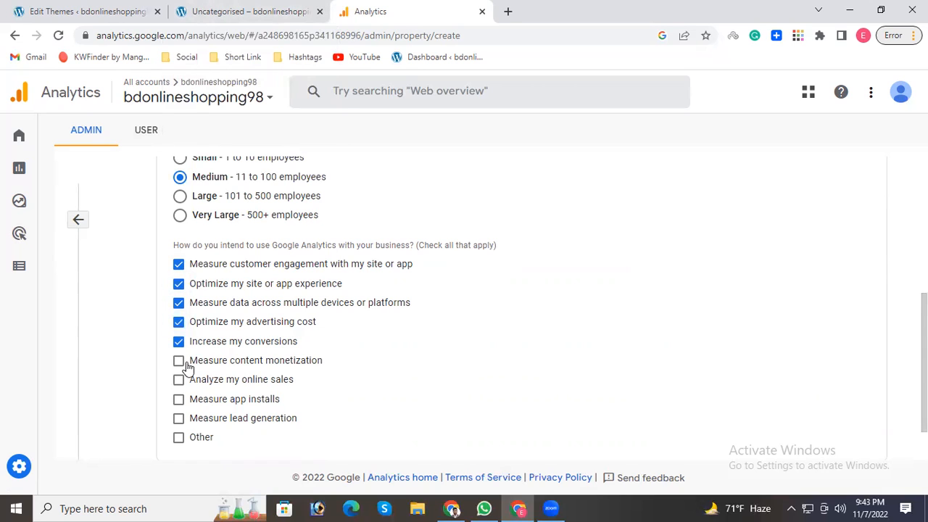
left_click(179, 361)
left_click(178, 380)
left_click(178, 399)
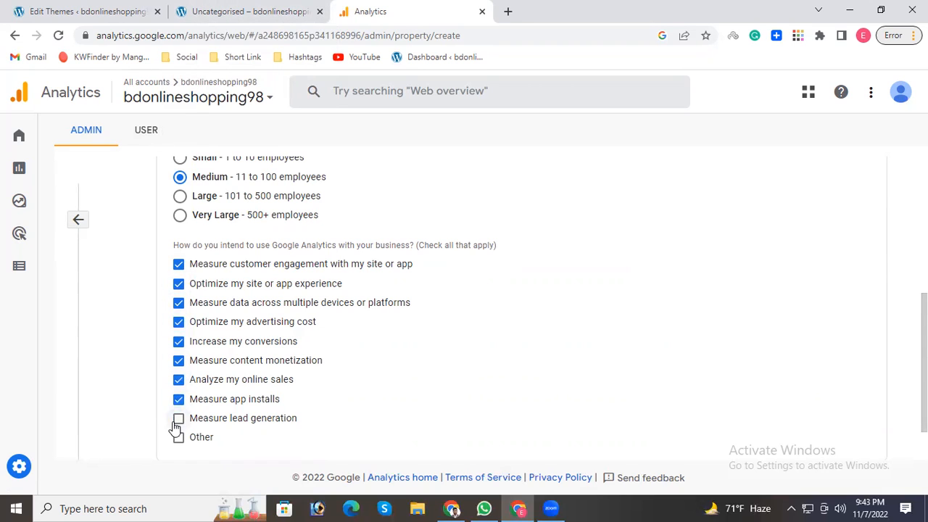
left_click(179, 419)
scroll(224, 330, "down", 1)
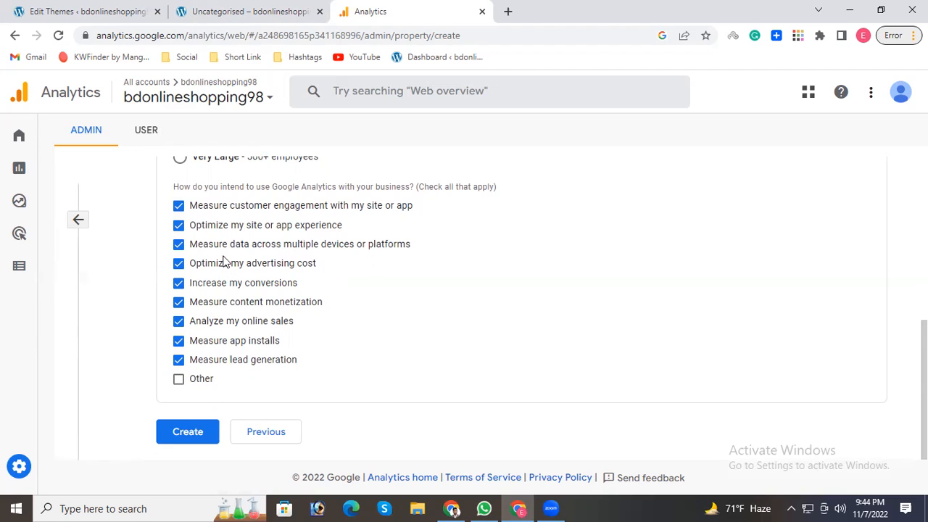
Review the Analytics tag's place inside the head section of Shapely's header.php, and revisit the Uncategorised category page.
left_click(210, 10)
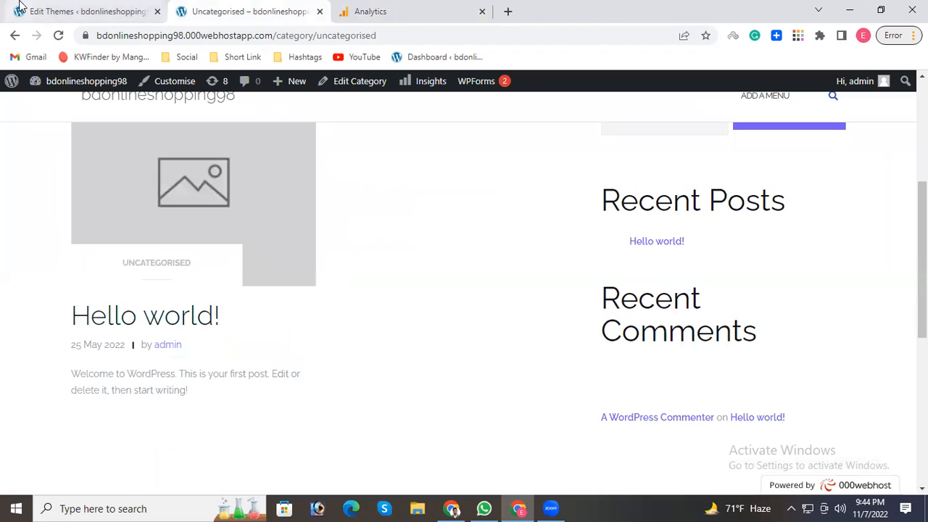
left_click(20, 7)
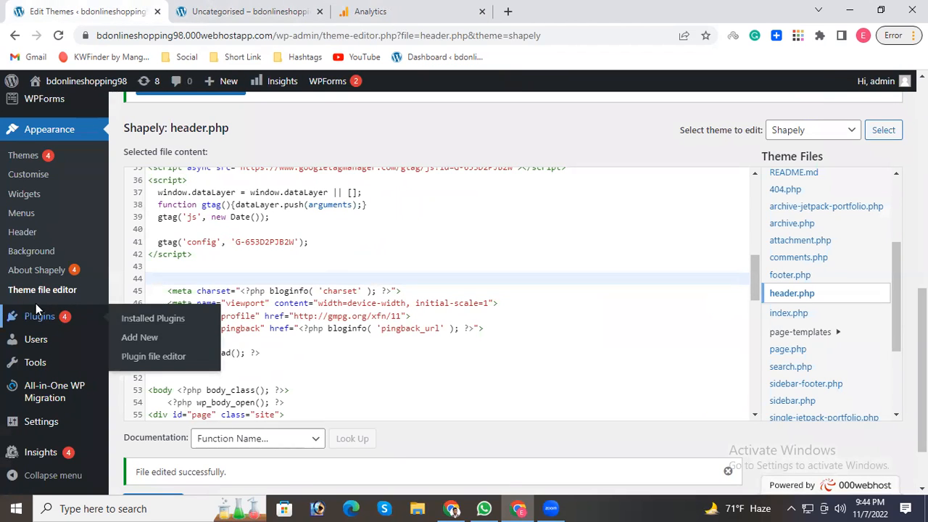
mouse_move(39, 320)
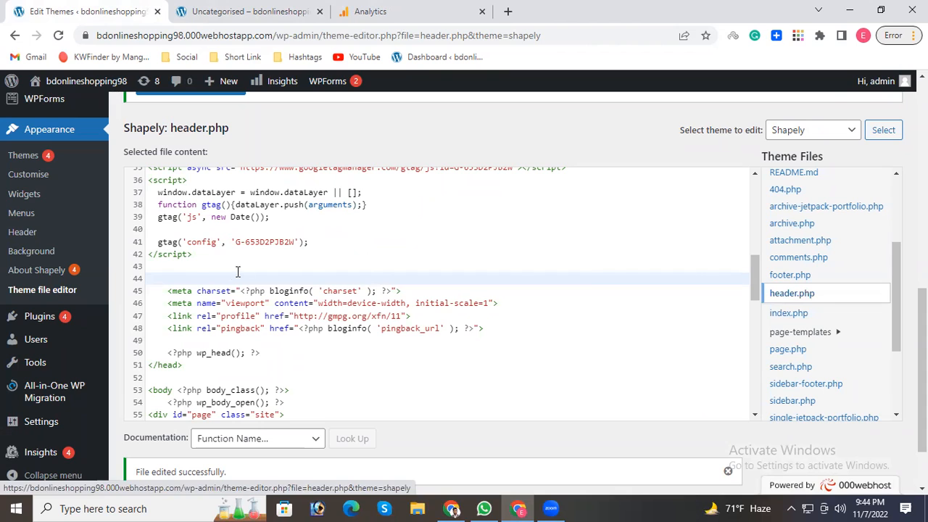
left_click(187, 268)
left_click(180, 367)
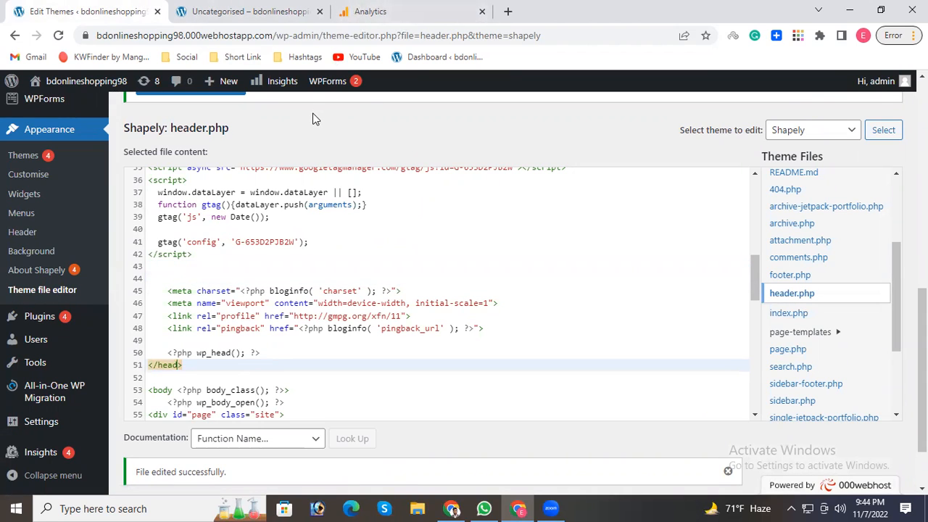
left_click(194, 9)
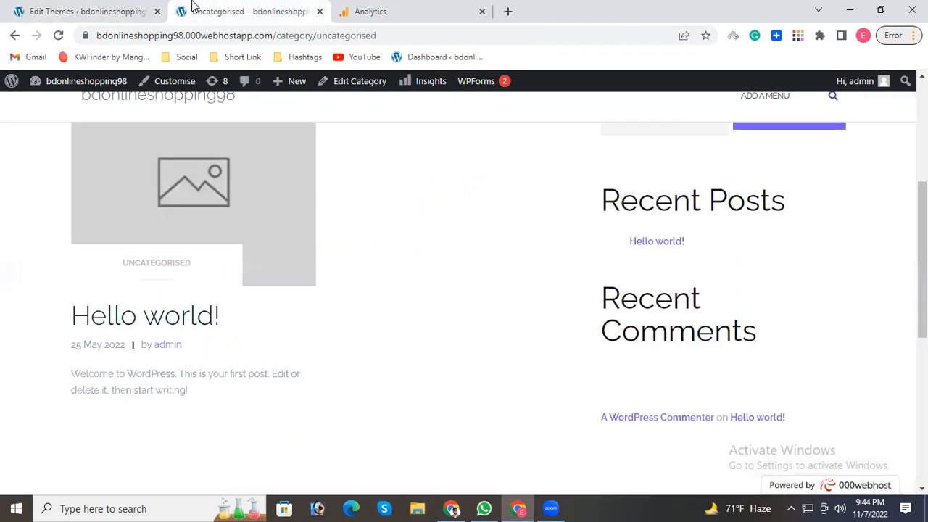
Return to Analytics, leave the property creation form for the Reports snapshot, and open the Realtime overview from it.
left_click(375, 9)
left_click(26, 173)
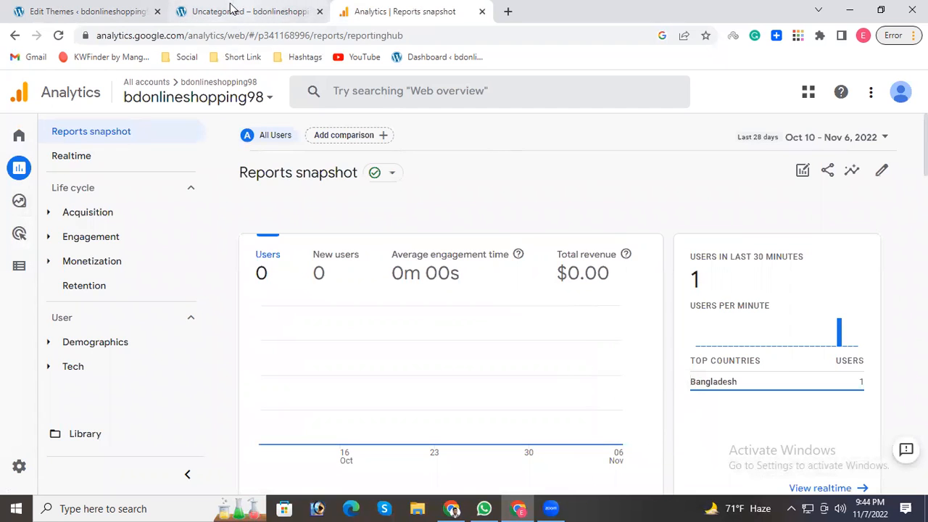
scroll(555, 269, "down", 2)
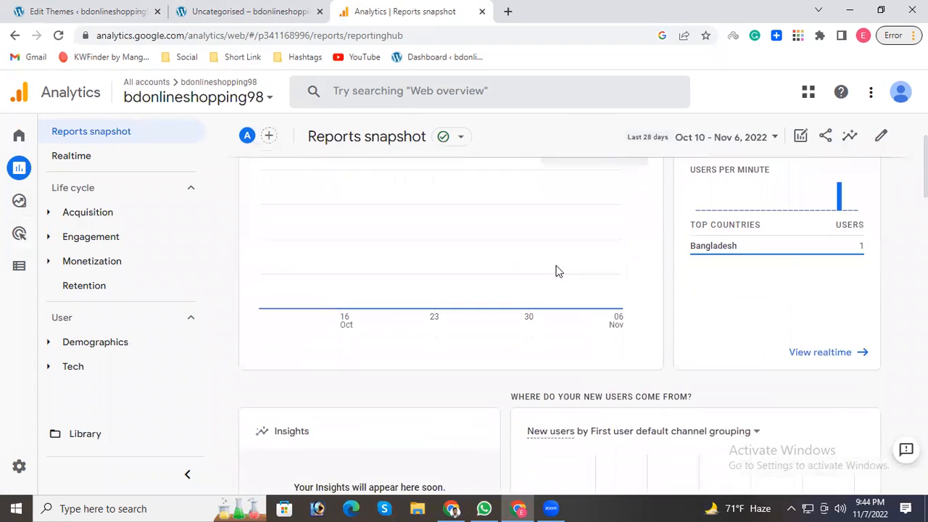
left_click(823, 355)
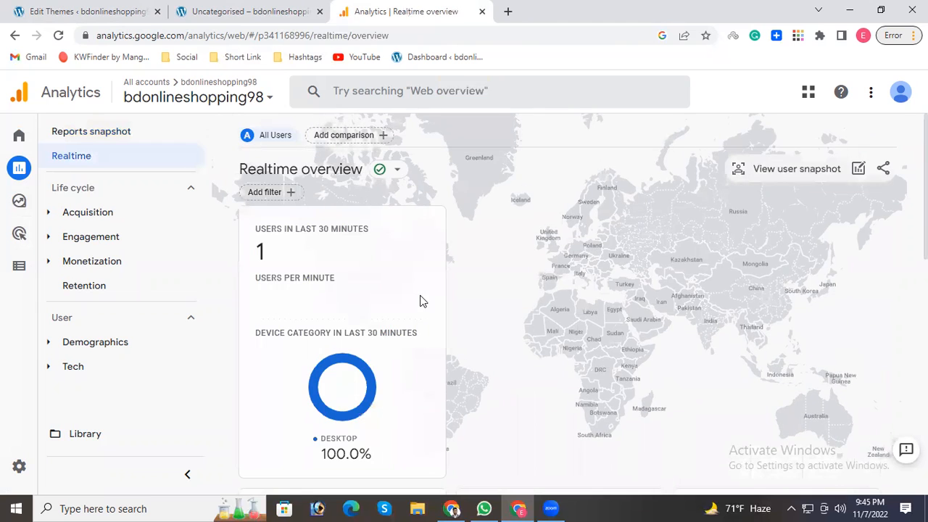
Examine the Realtime overview's cards for users by audience, views by page title, and event count by event name.
scroll(546, 360, "down", 3)
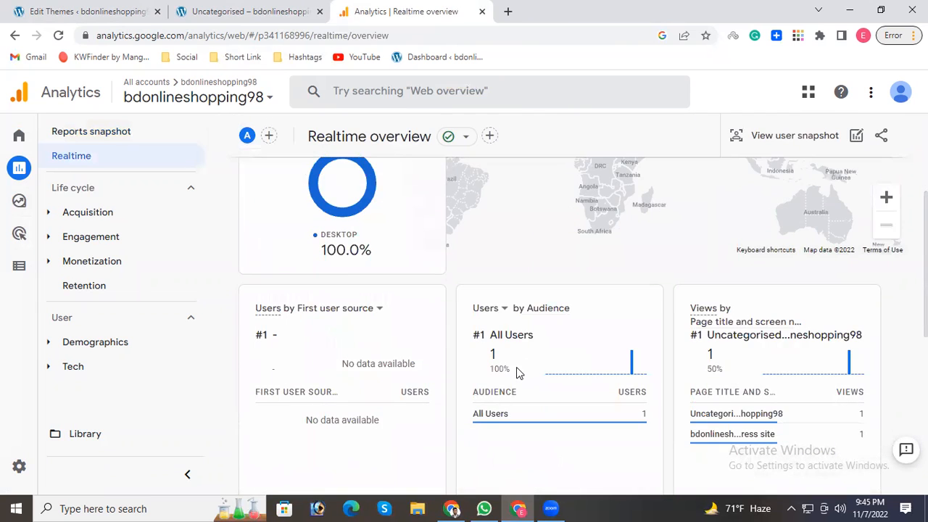
scroll(517, 368, "down", 1)
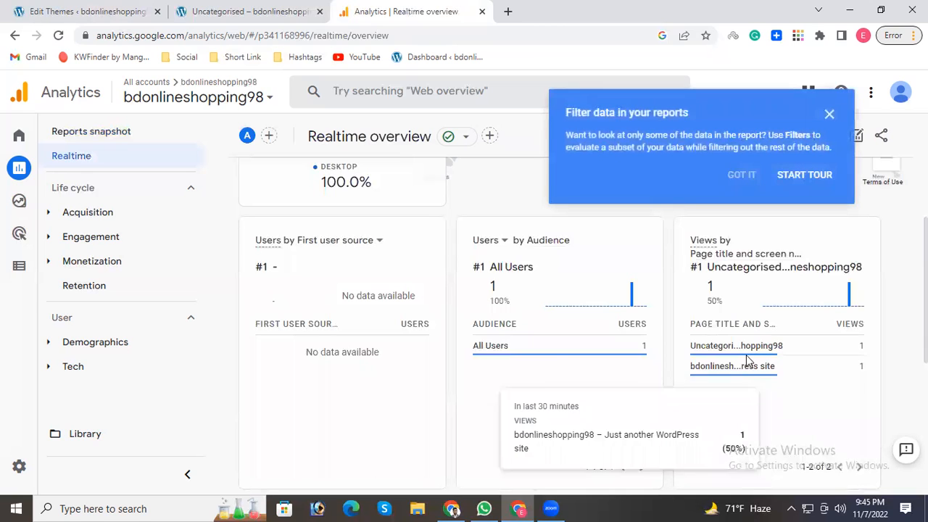
left_click_drag(720, 346, 765, 346)
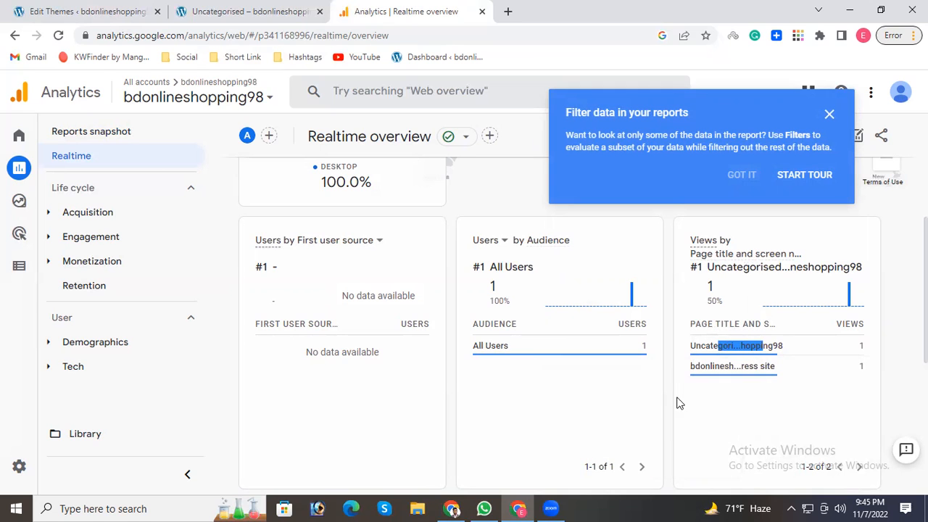
scroll(722, 339, "down", 2)
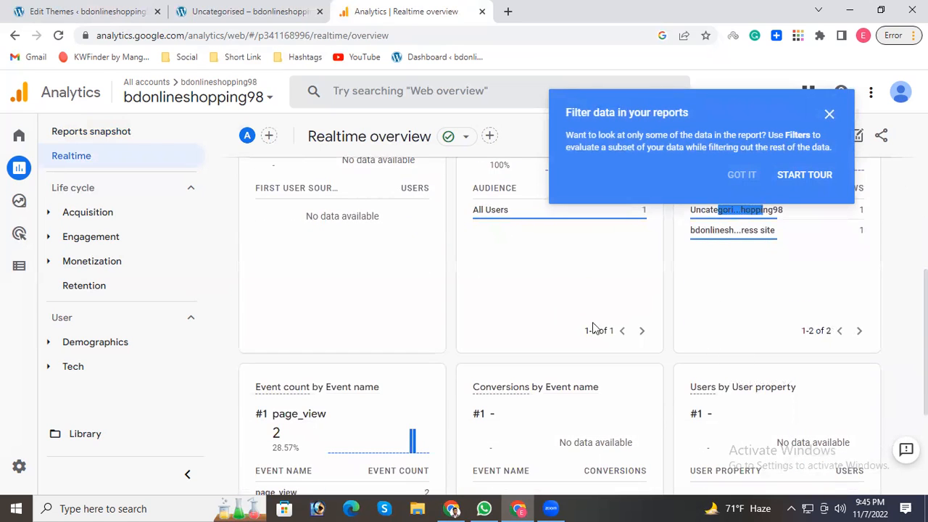
scroll(533, 382, "down", 1)
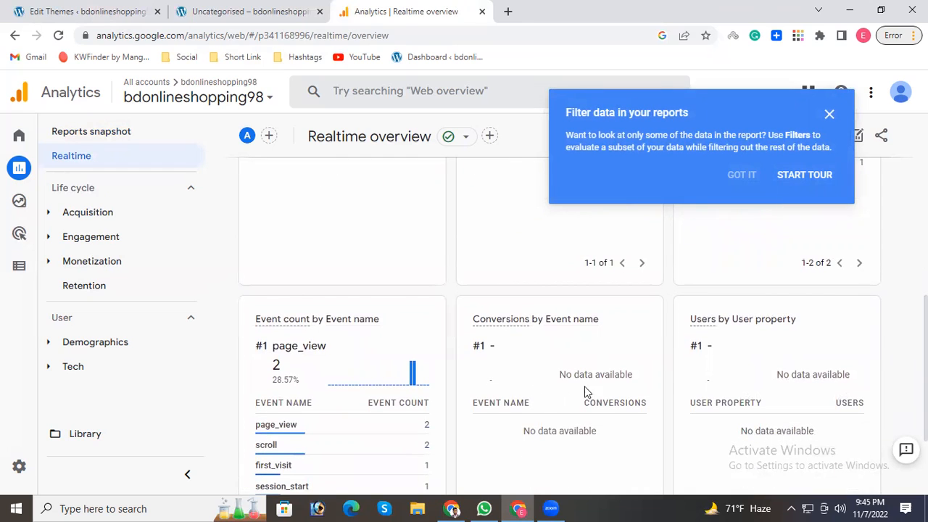
scroll(464, 385, "down", 1)
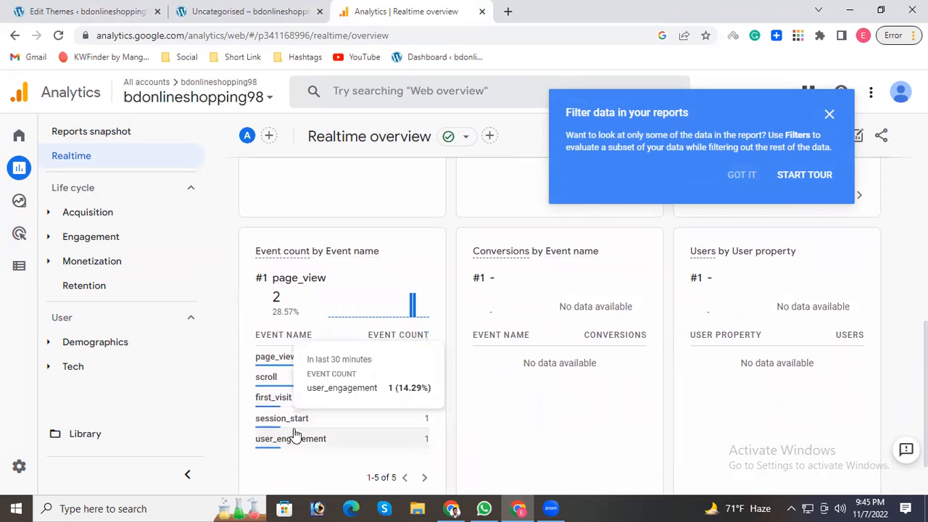
scroll(450, 377, "down", 1)
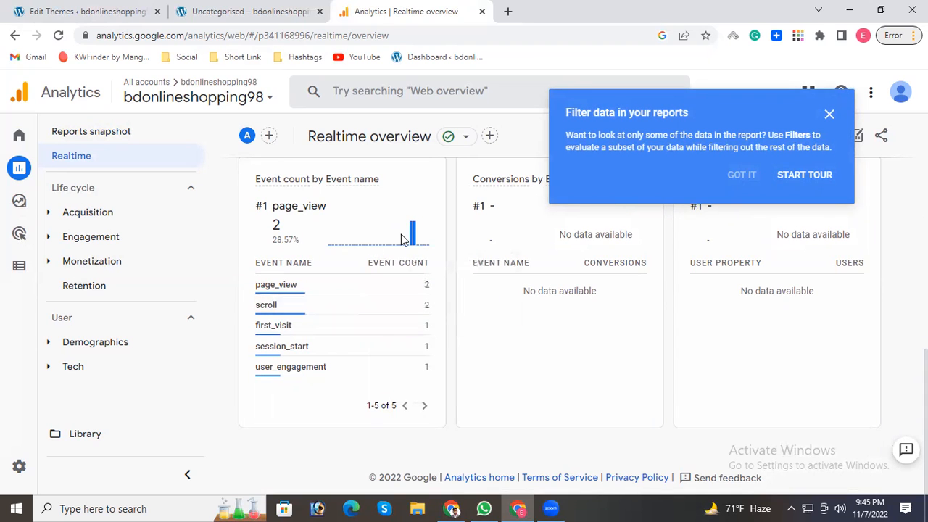
scroll(605, 269, "up", 5)
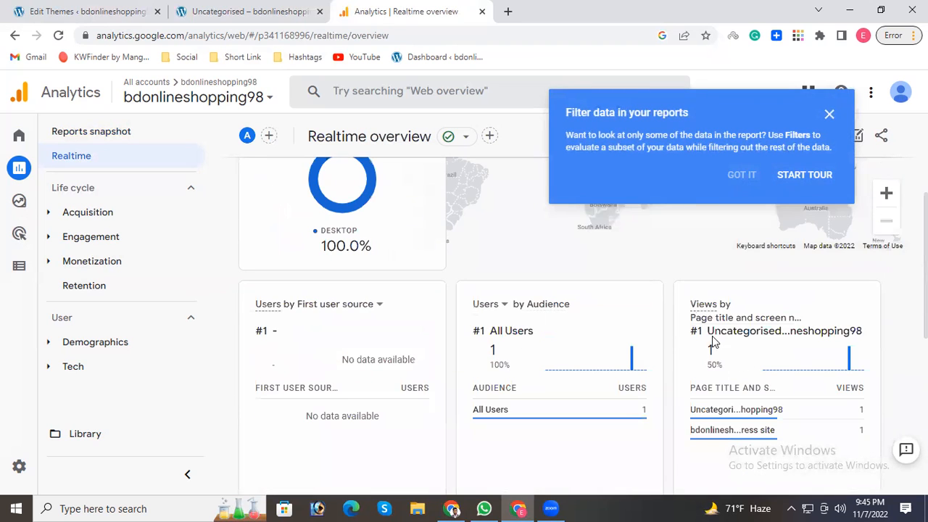
scroll(313, 350, "down", 3)
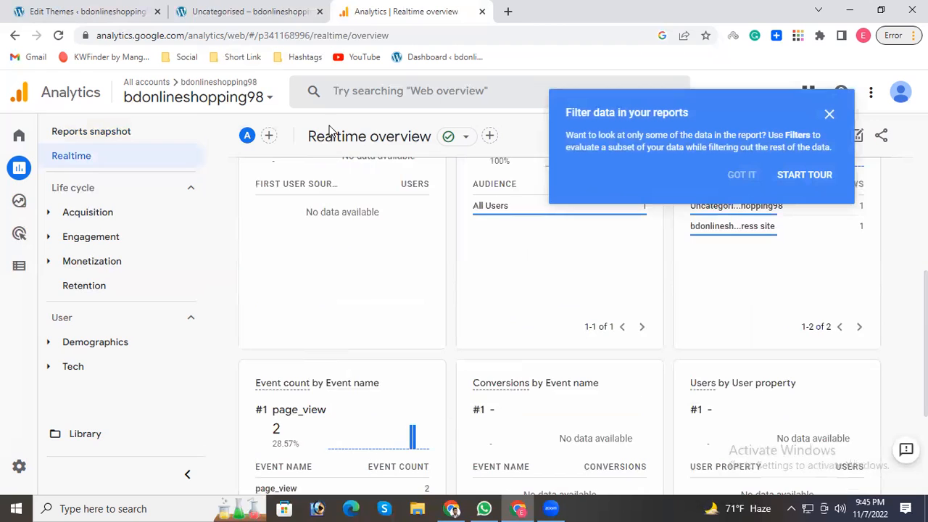
Check the Uncategorised page again, return to the Realtime overview's event cards, and dismiss the tip about filtering report data.
left_click(189, 9)
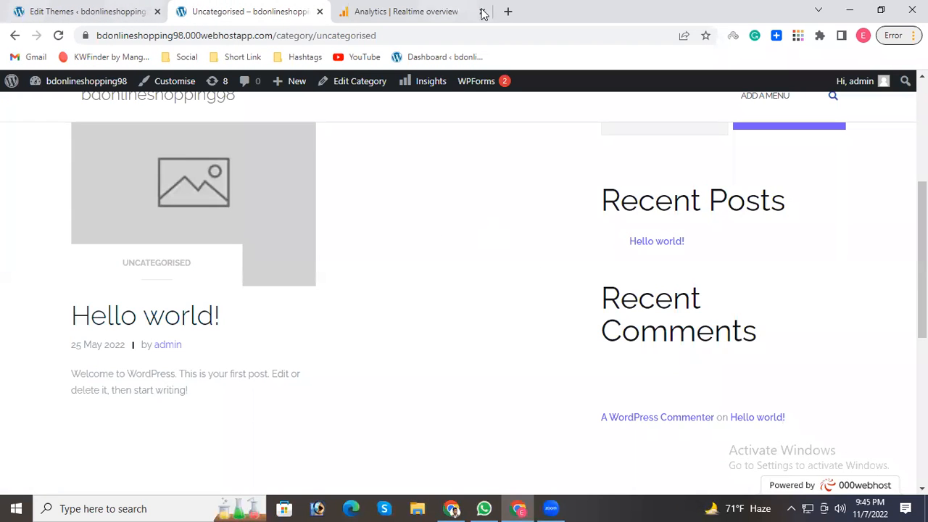
left_click(407, 10)
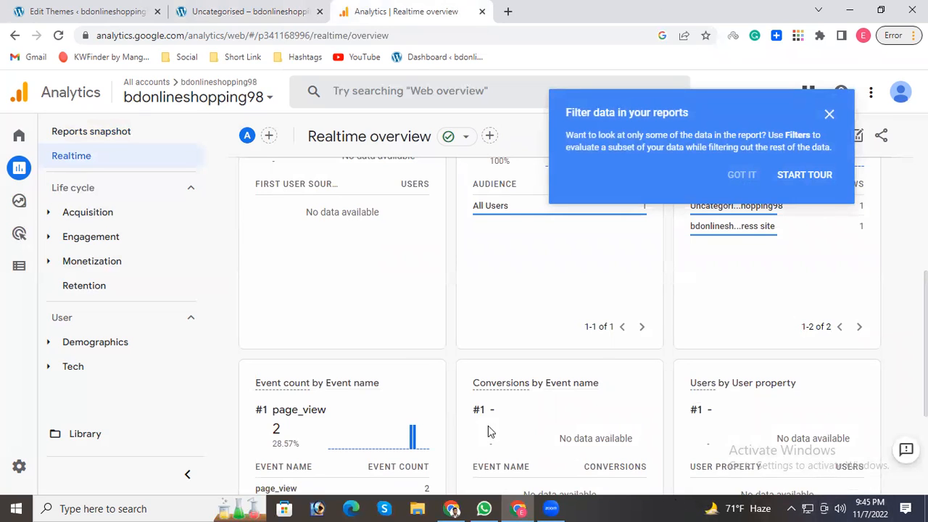
scroll(501, 446, "down", 1)
scroll(506, 451, "down", 2)
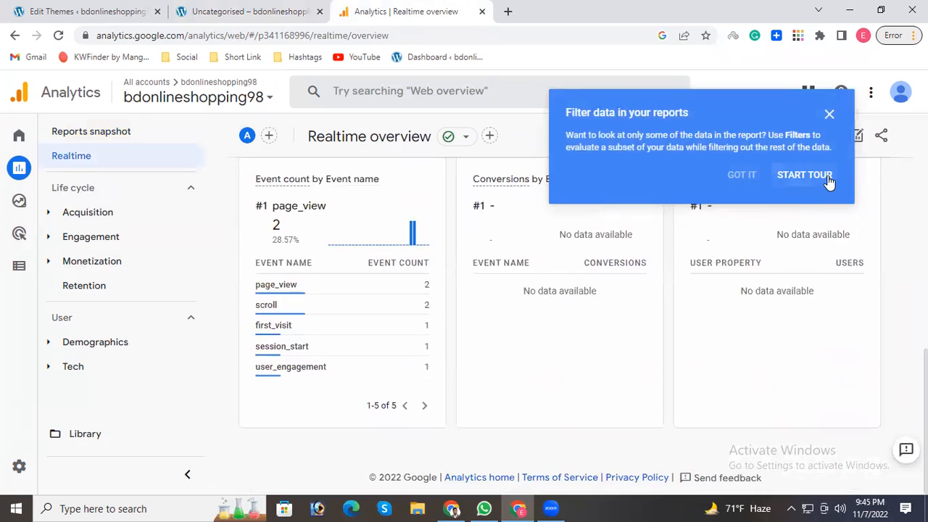
left_click(830, 116)
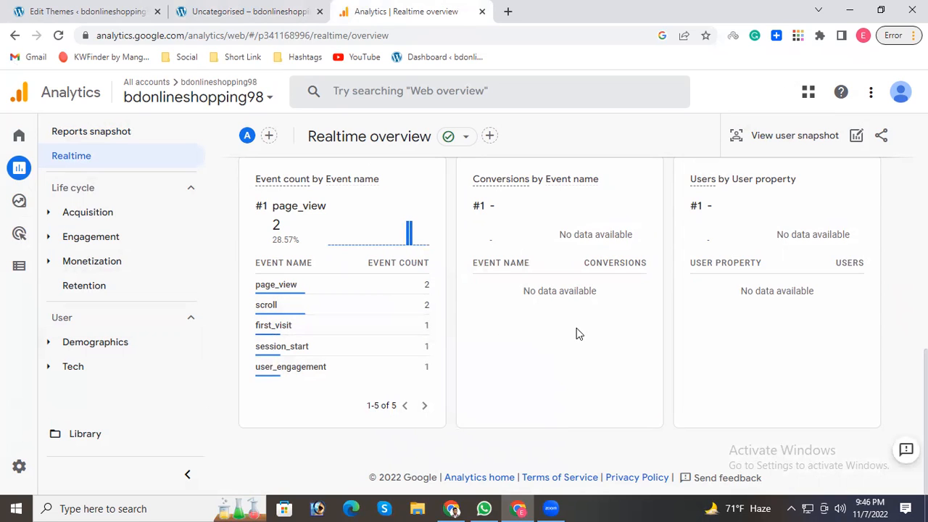
Compare the website's category page with the Realtime event list, and inspect the count details of the scroll event.
left_click(194, 10)
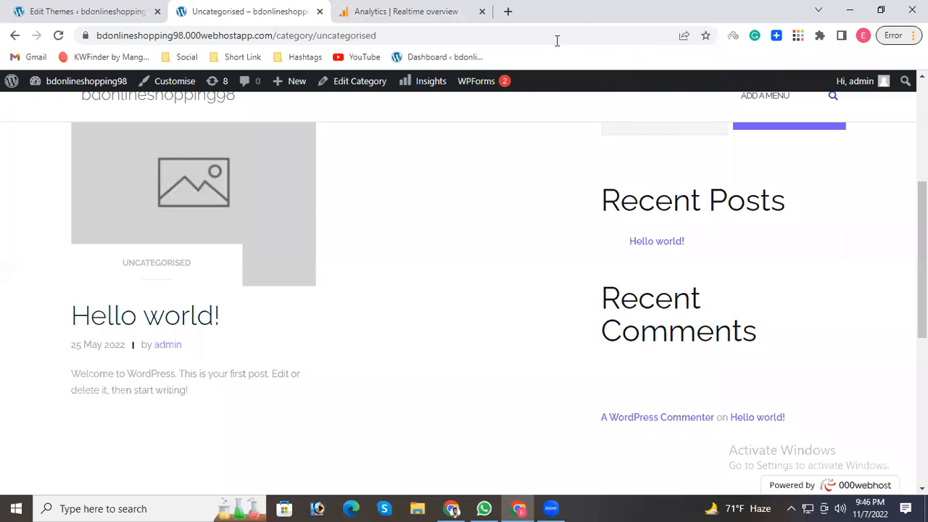
left_click(429, 10)
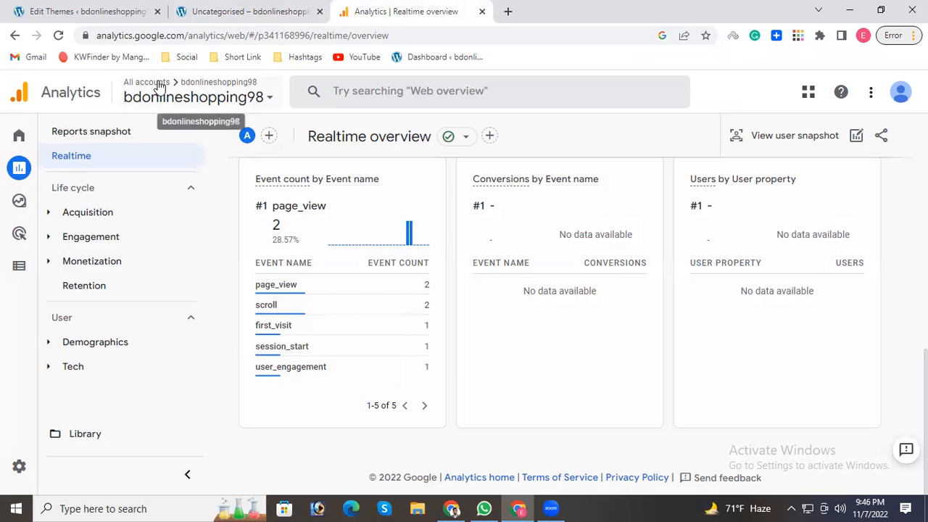
mouse_move(31, 145)
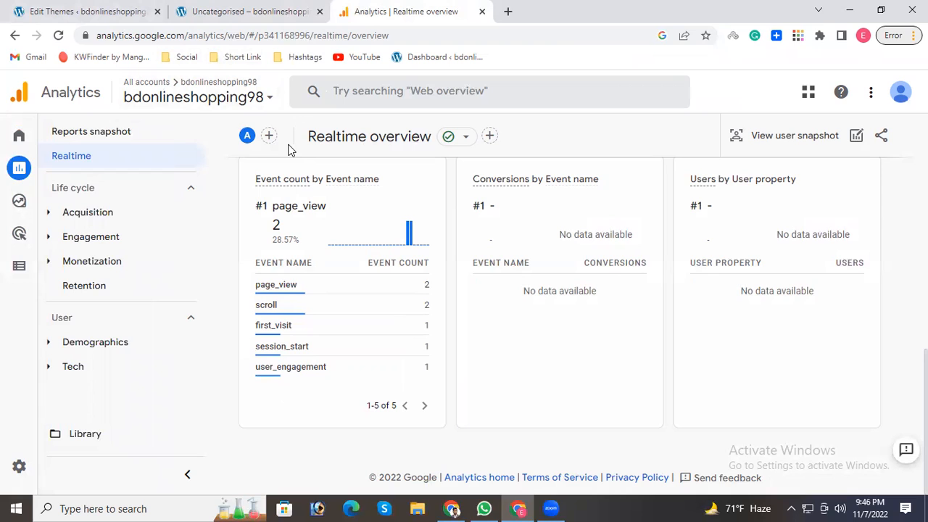
mouse_move(258, 320)
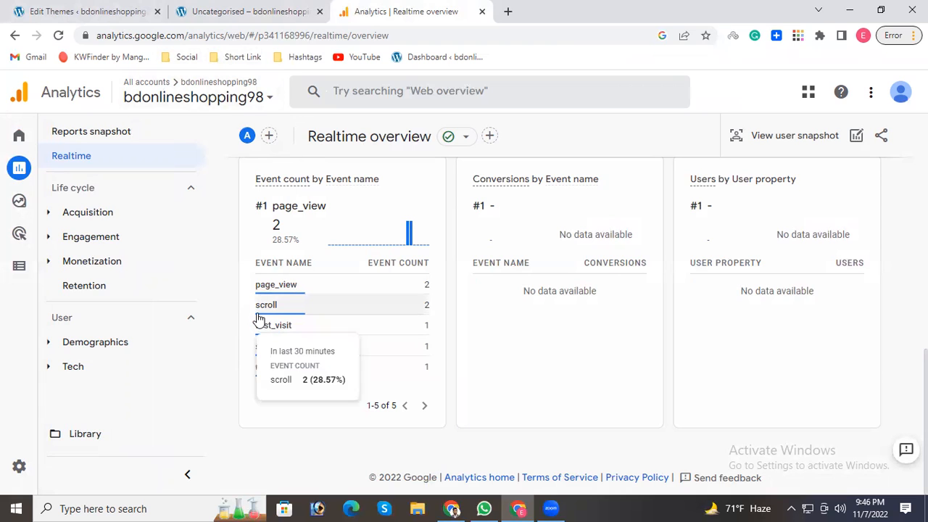